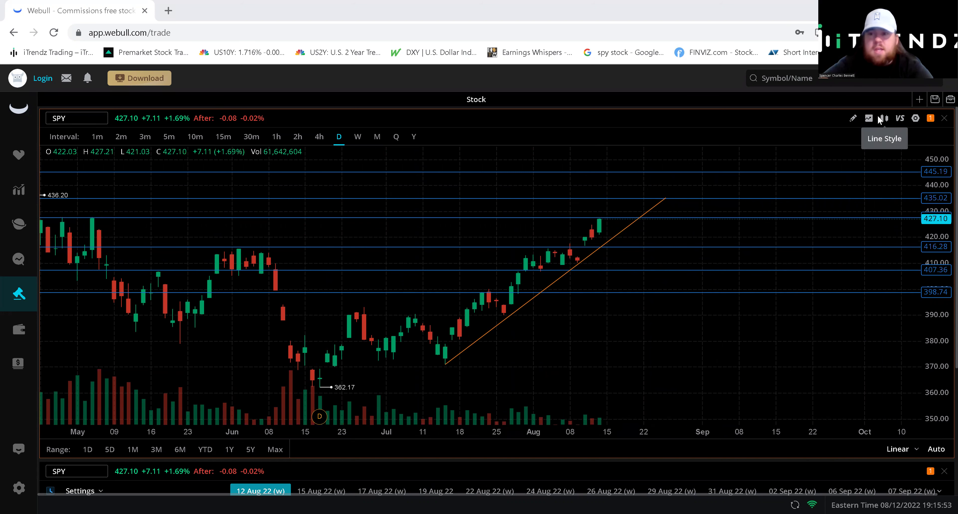
Add the VI and RSI indicator panes below the SPY daily chart.
click(868, 118)
click(834, 165)
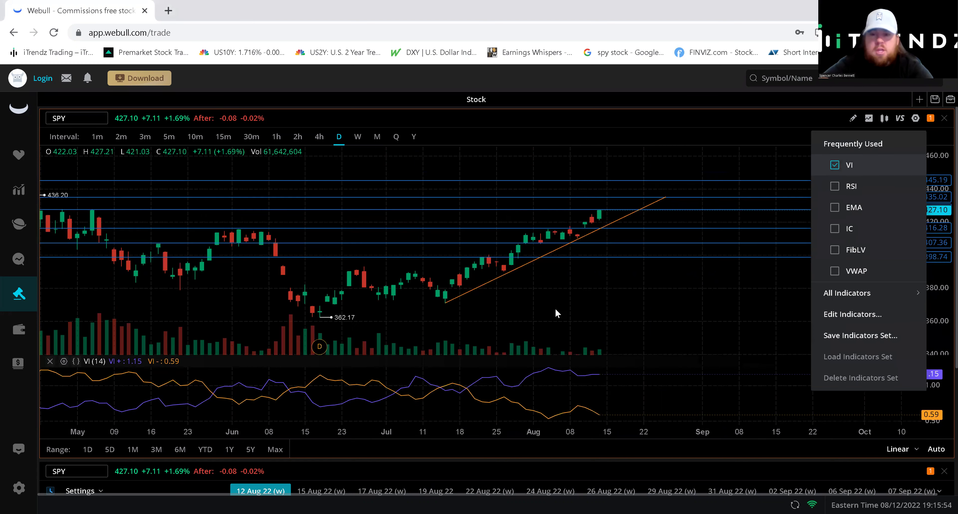
click(592, 385)
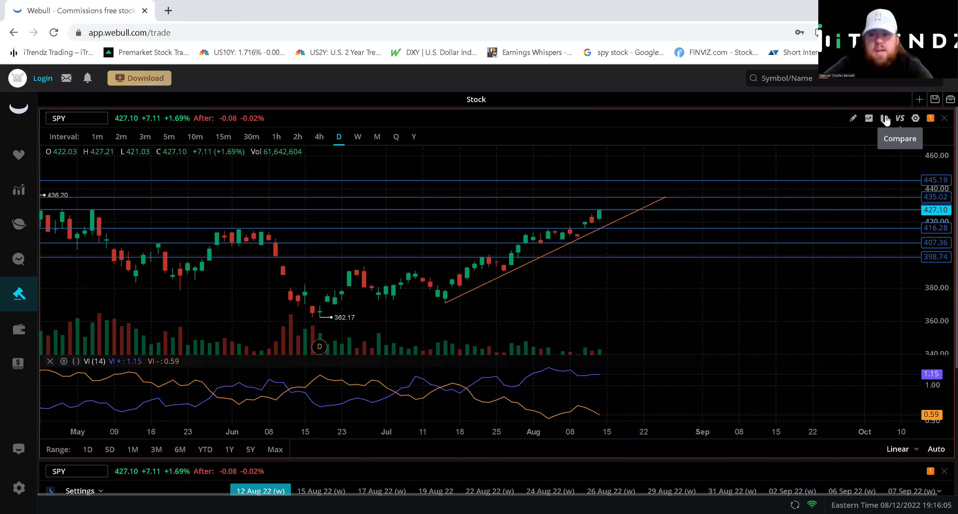
click(868, 118)
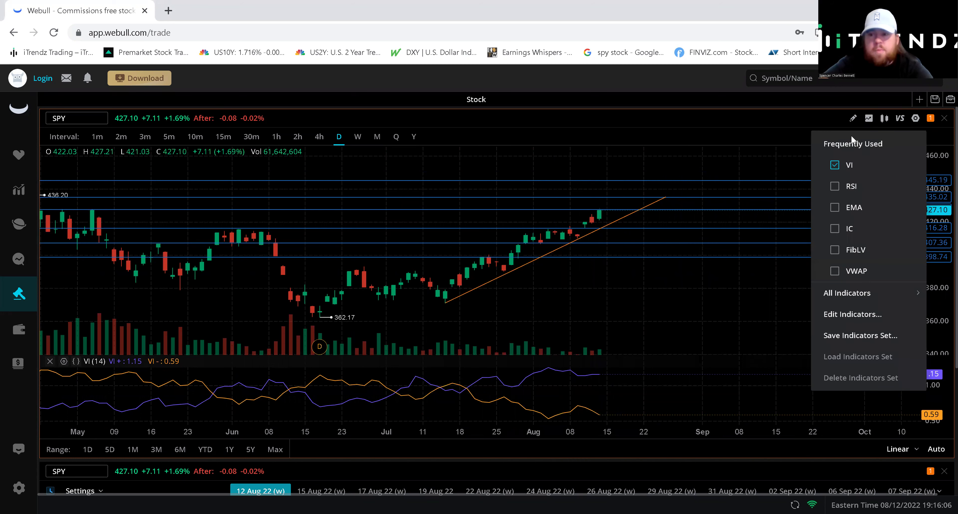
click(835, 186)
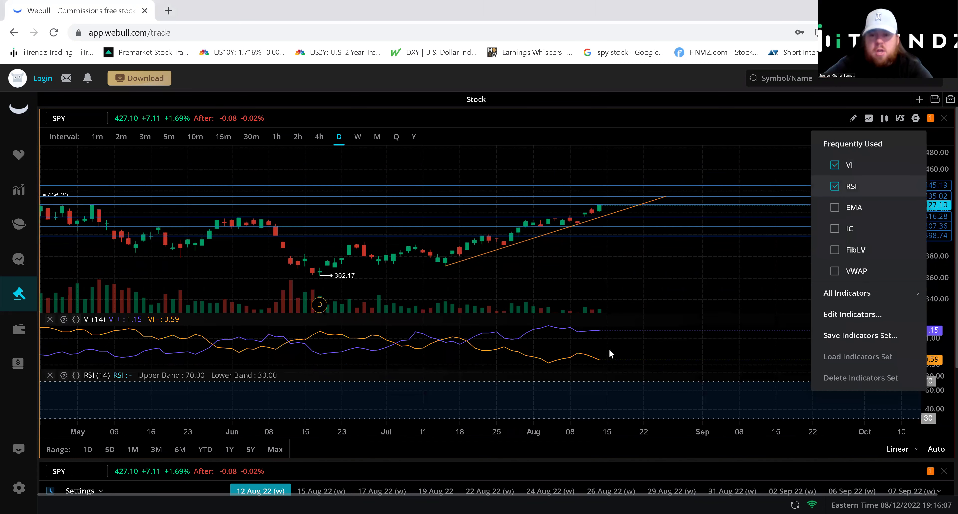
click(638, 324)
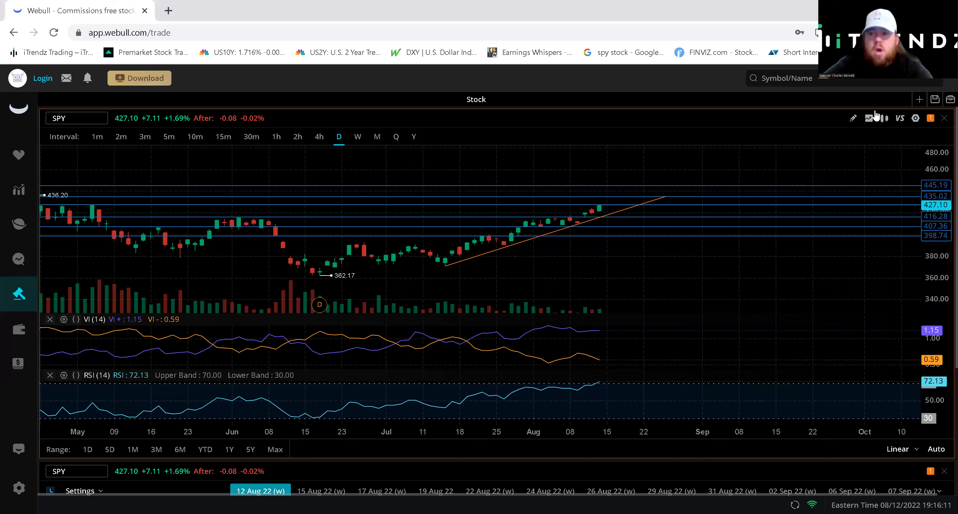
Remove the RSI and VI panes, leaving price, volume, trendline and horizontal levels.
click(868, 119)
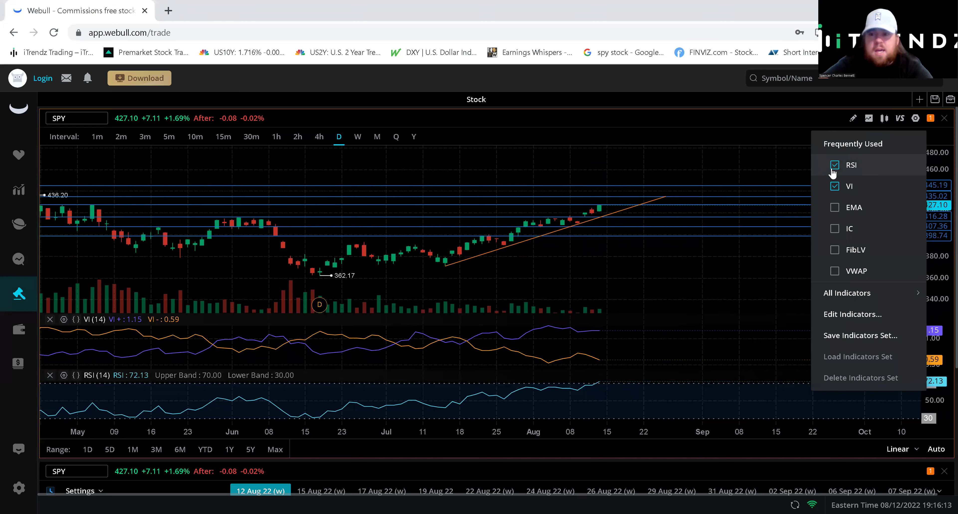
click(833, 167)
click(612, 330)
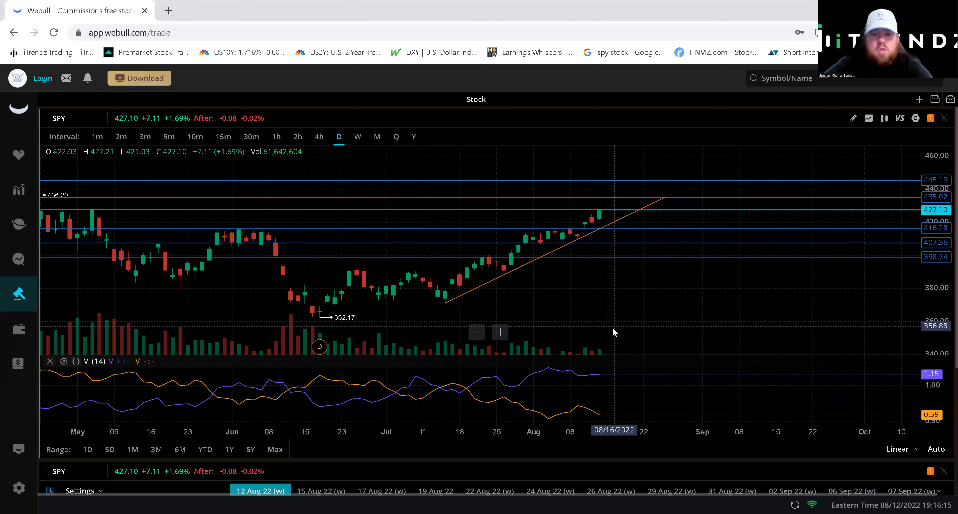
click(868, 118)
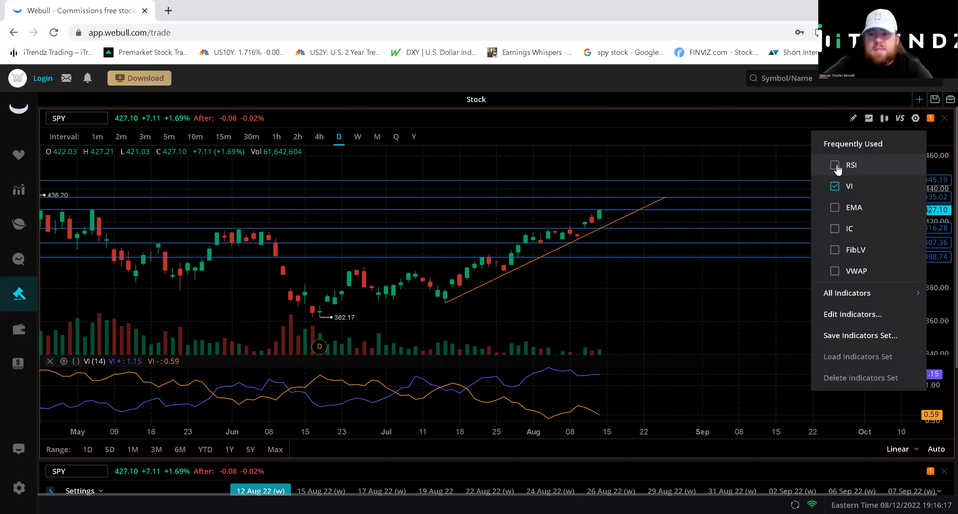
click(834, 186)
click(642, 351)
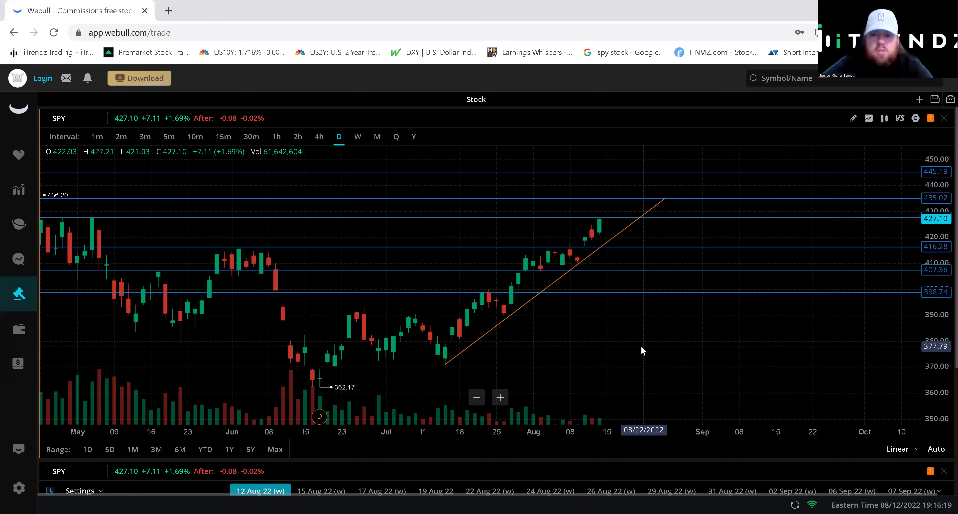
Select the orange trendline and nudge the upper horizontal level up to 435.02.
scroll(602, 332, up, 1)
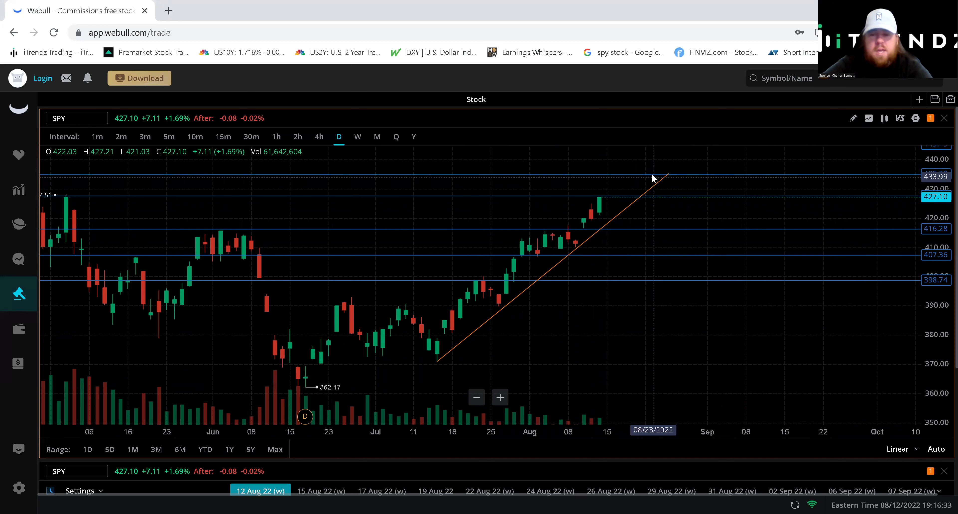
scroll(550, 225, down, 3)
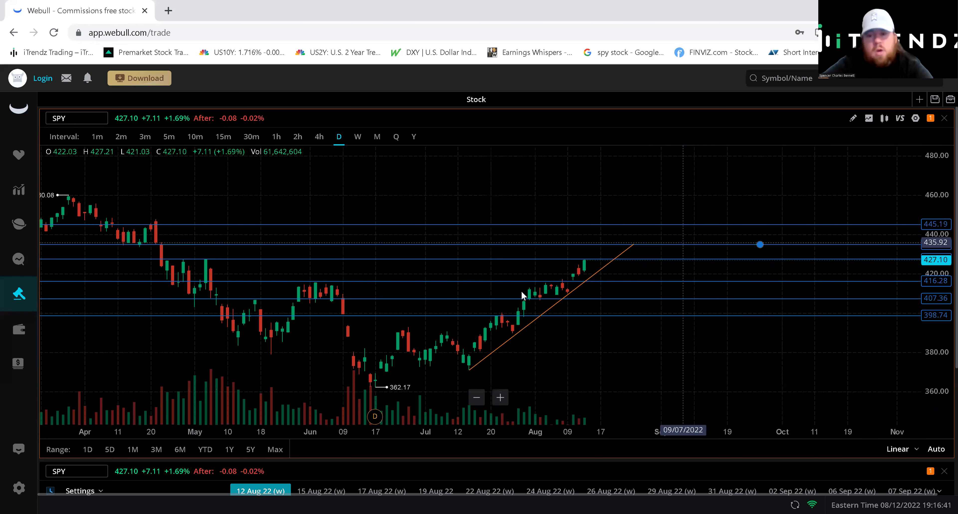
scroll(598, 272, up, 3)
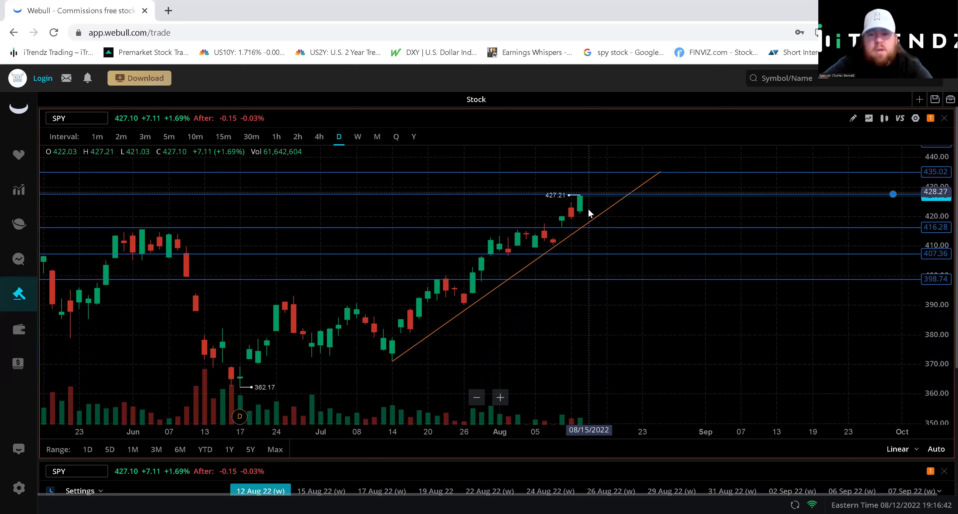
scroll(595, 218, down, 1)
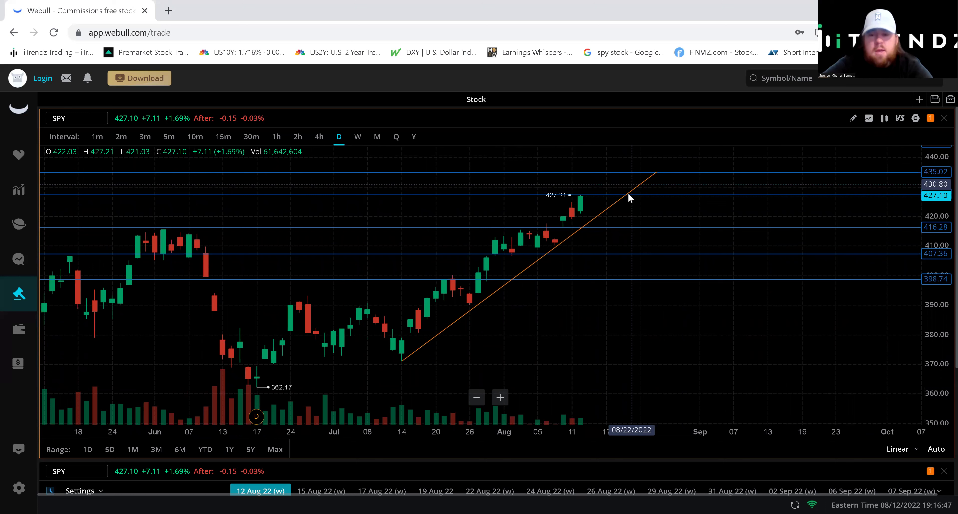
click(634, 190)
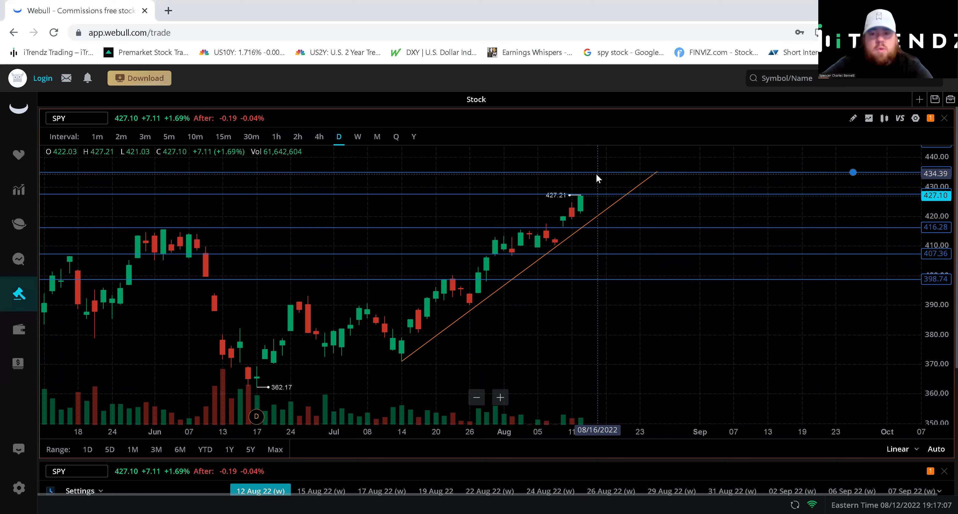
drag(596, 174, 597, 173)
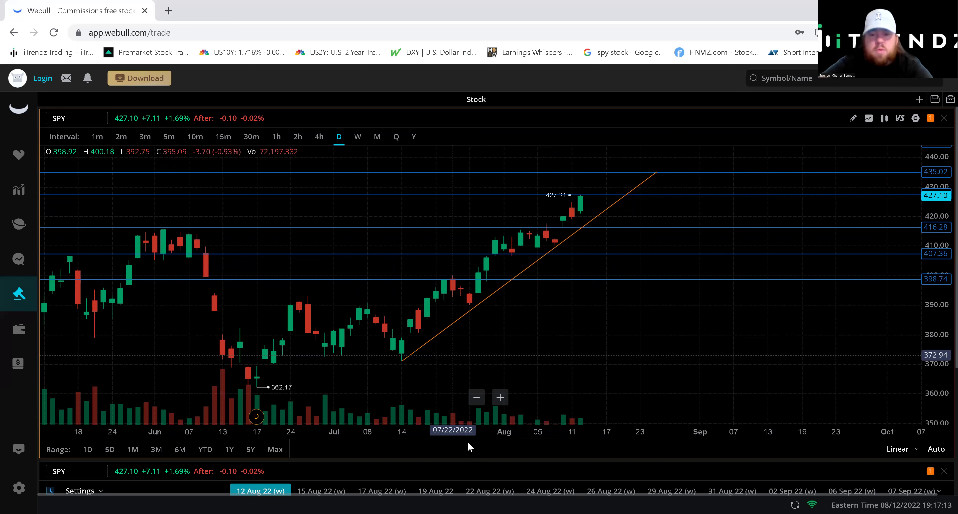
Scroll down to the SPY option chain and view the 24 Aug 22 and 22 Aug 22 expirations.
scroll(491, 451, down, 5)
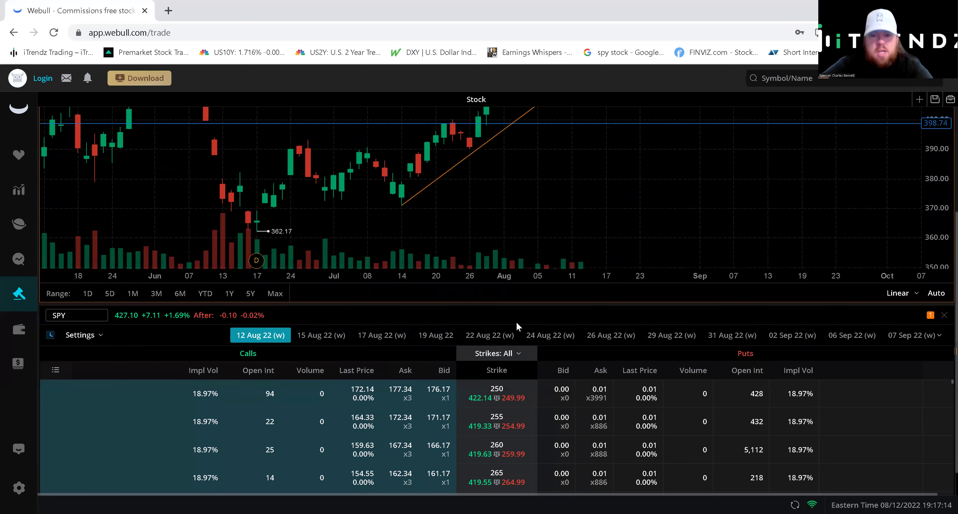
scroll(647, 376, down, 3)
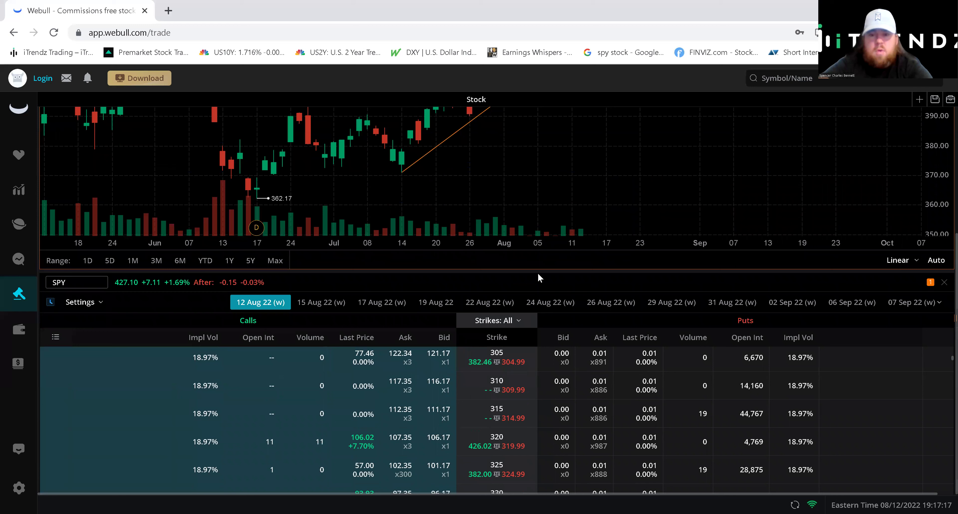
click(533, 303)
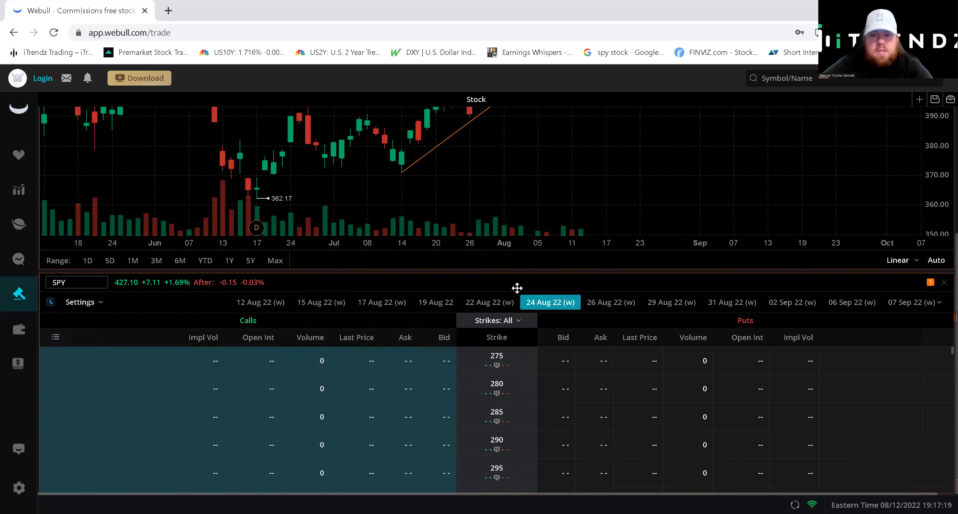
click(490, 307)
Move the option chain panel up, make it taller, and switch to the 07 Sep 22 expiry.
drag(510, 287, 512, 205)
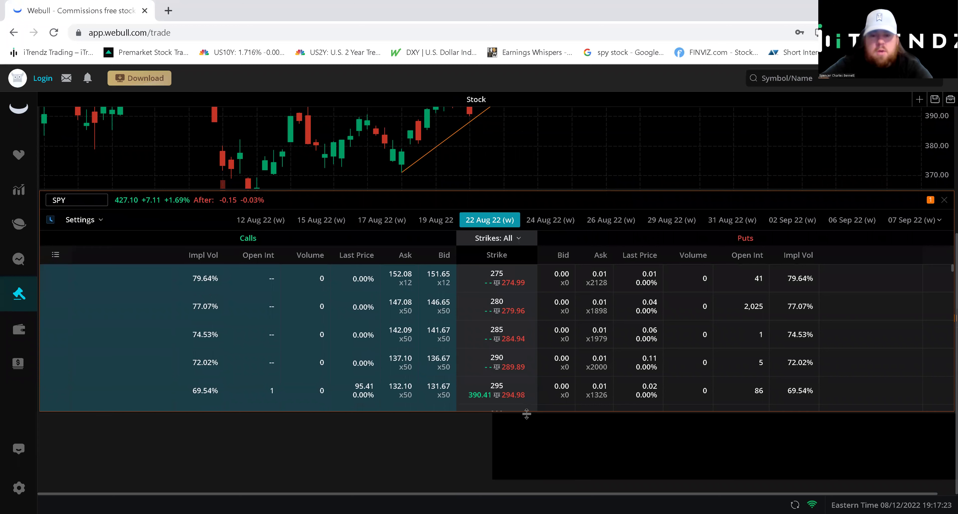
click(526, 415)
drag(466, 411, 467, 451)
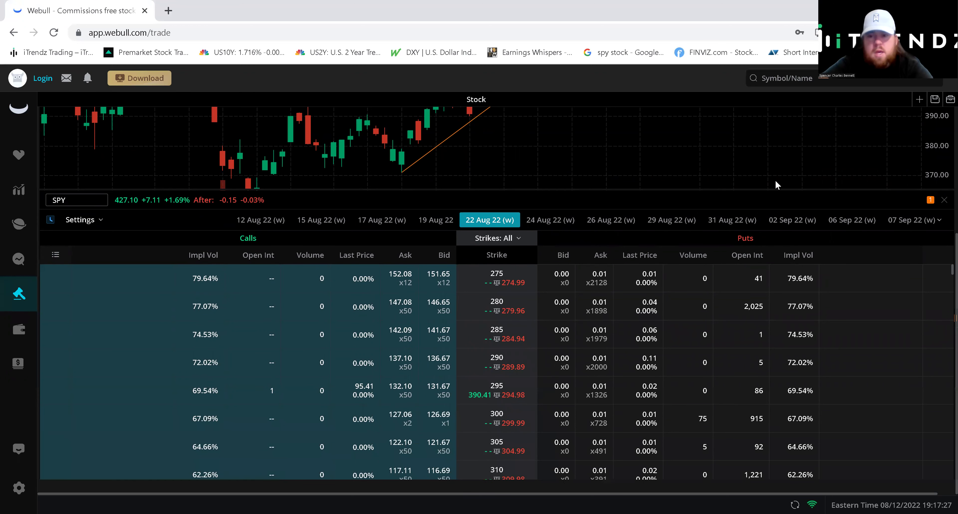
click(905, 222)
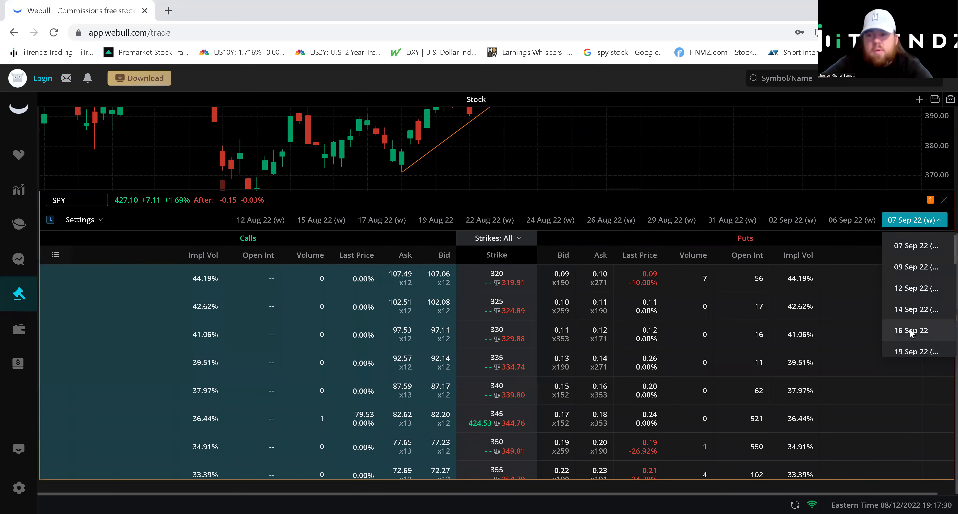
Show the SPY 16 Sep 22 calls and puts for strikes 429–435 near the 427 price.
click(909, 329)
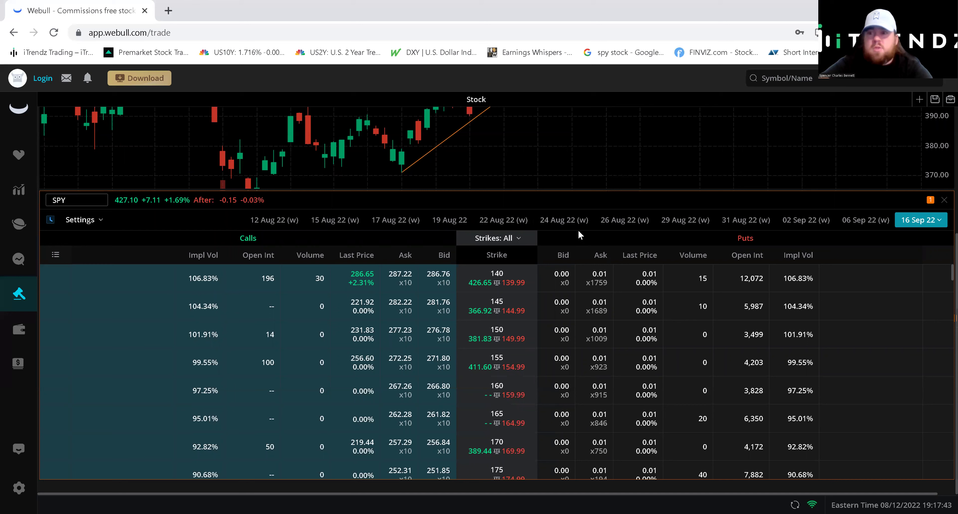
scroll(448, 315, down, 15)
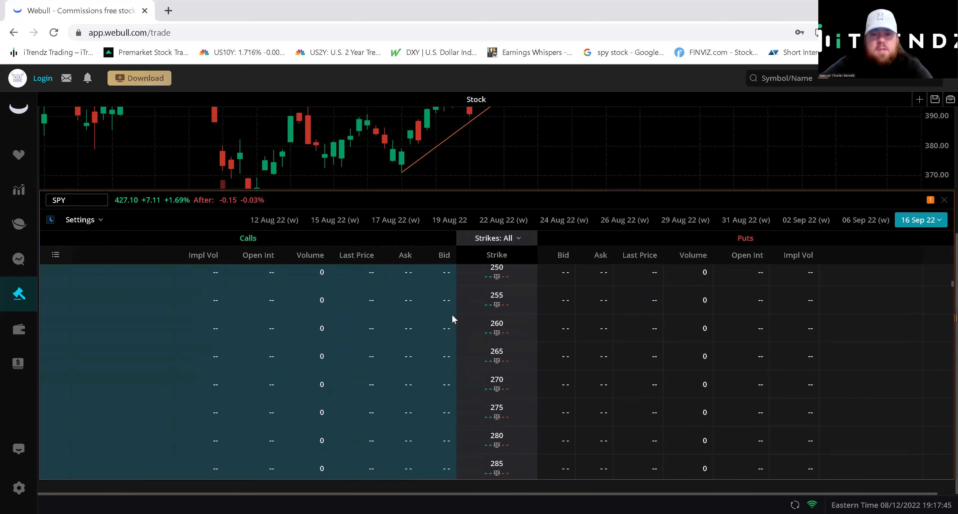
scroll(426, 335, down, 10)
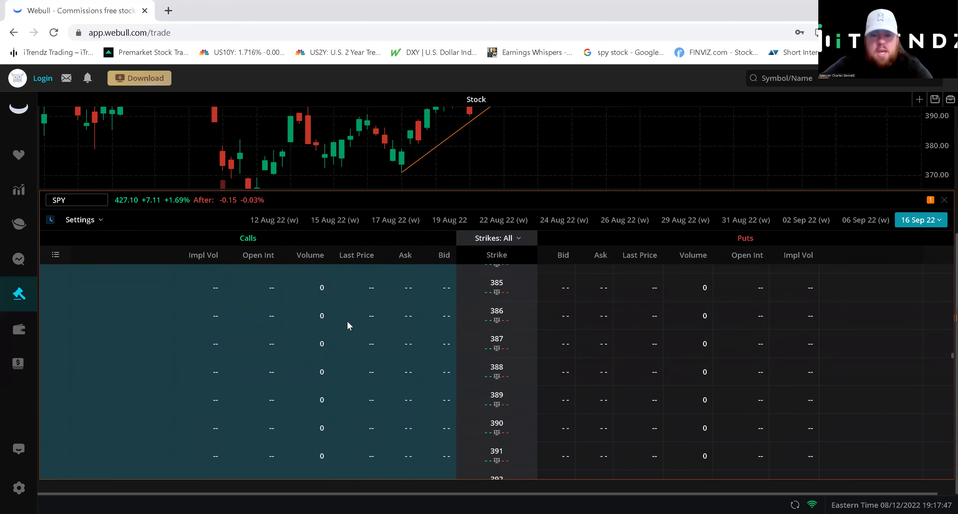
scroll(353, 320, down, 8)
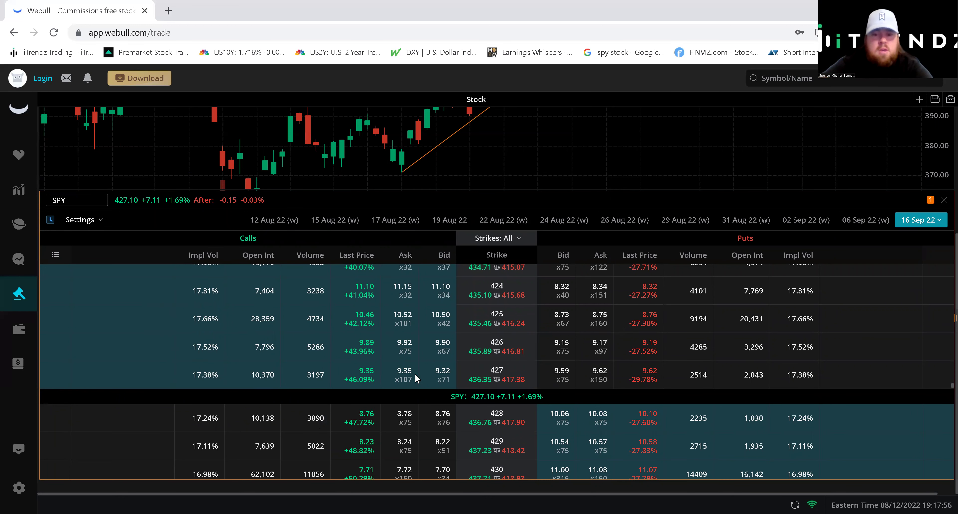
scroll(415, 373, down, 7)
scroll(407, 353, up, 4)
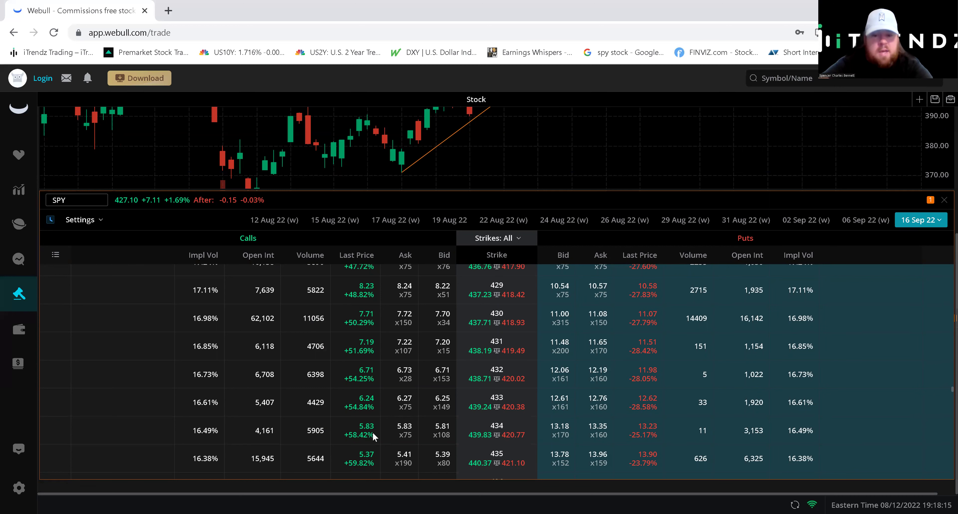
scroll(380, 419, down, 4)
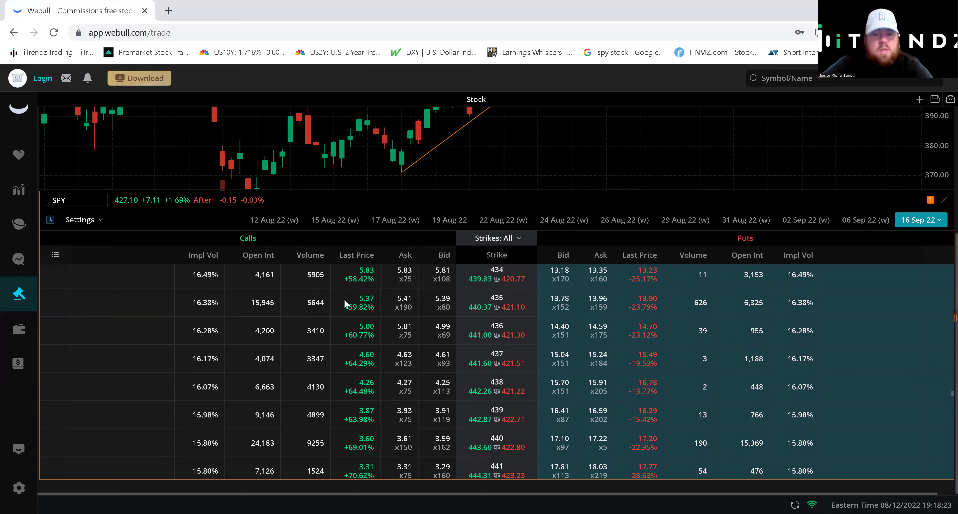
scroll(372, 348, up, 5)
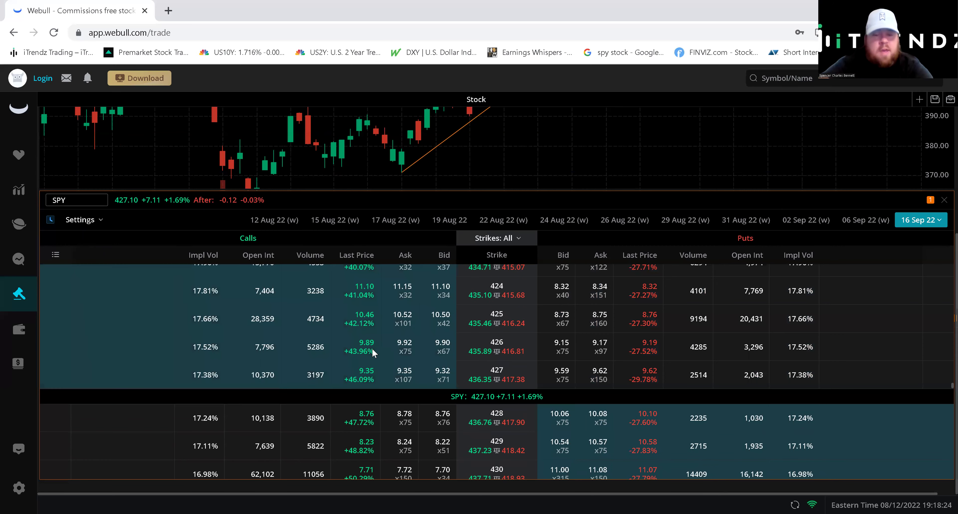
scroll(375, 355, down, 3)
scroll(380, 354, up, 3)
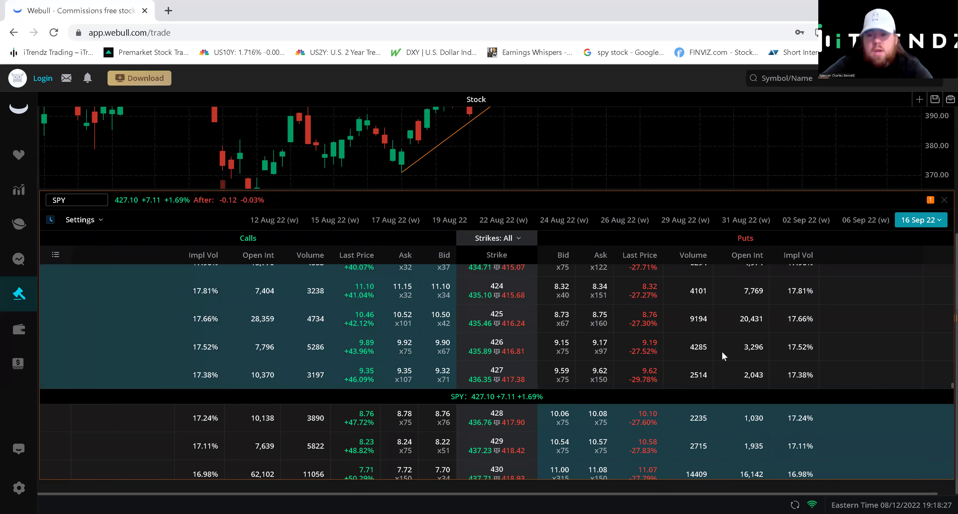
scroll(714, 368, up, 3)
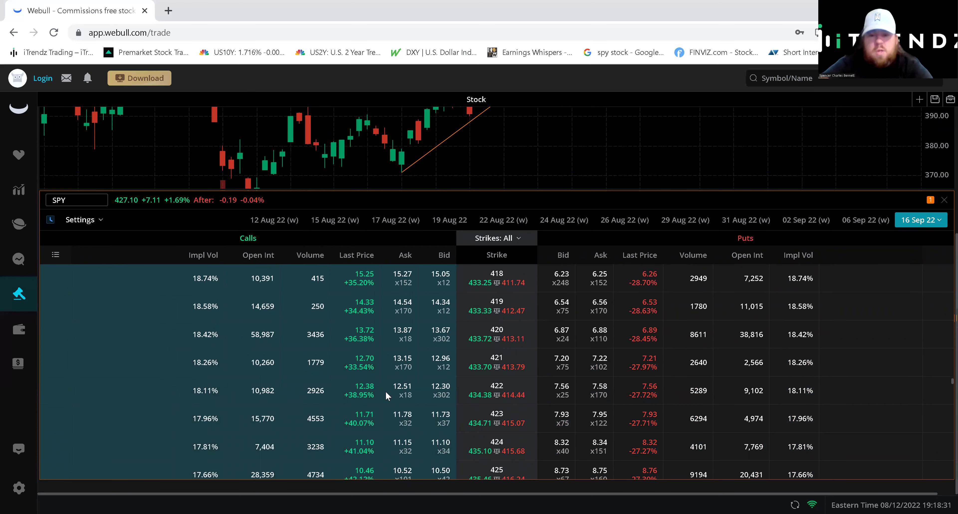
scroll(409, 345, down, 5)
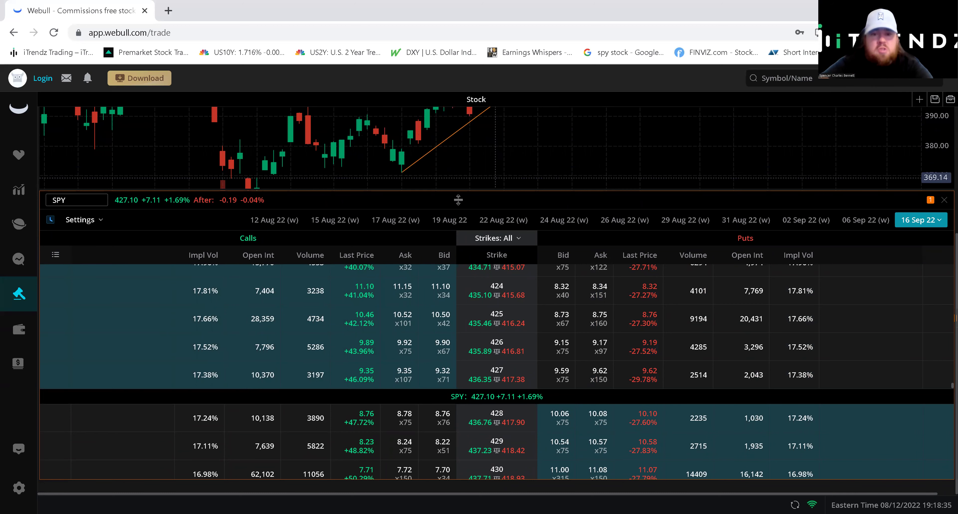
scroll(408, 324, down, 5)
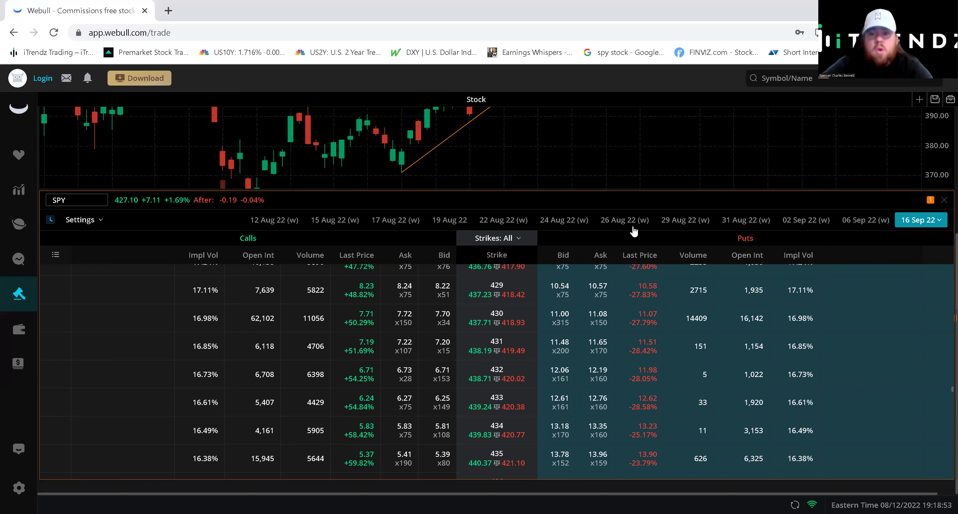
Show the SPY 26 Aug 22 weekly options, scrolled to strikes 434–440.
click(619, 222)
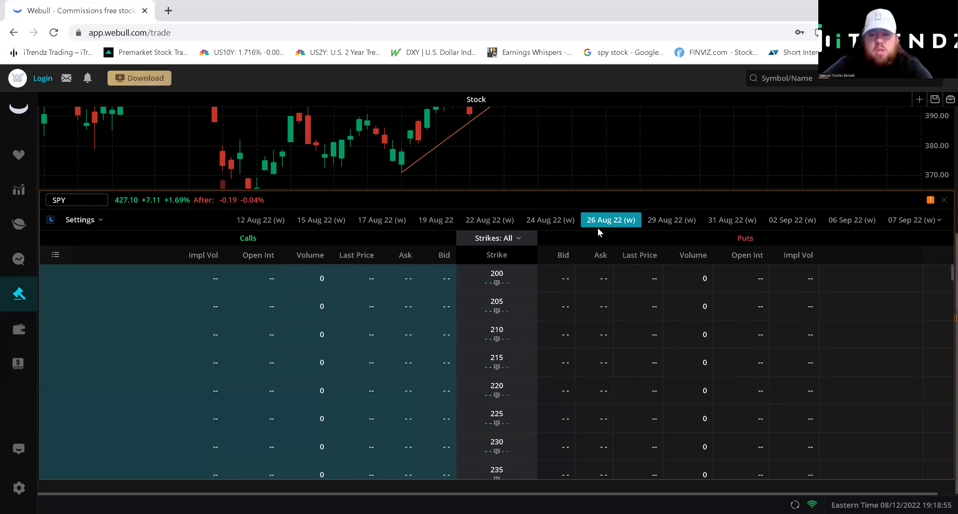
scroll(395, 360, down, 15)
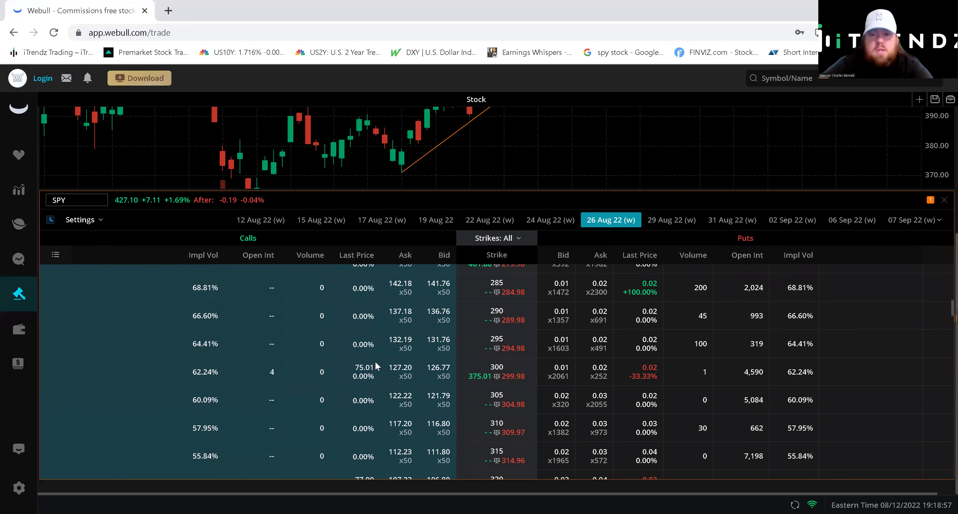
scroll(365, 357, down, 15)
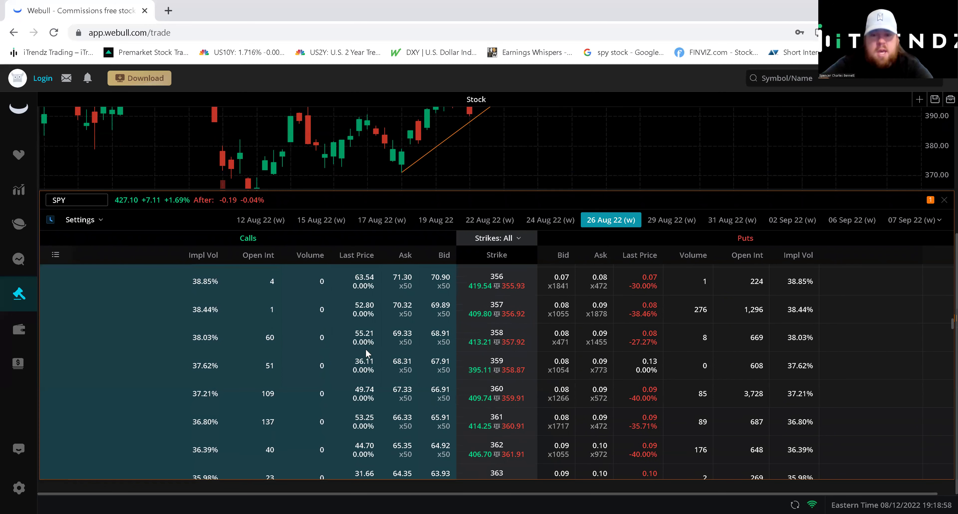
scroll(388, 339, down, 10)
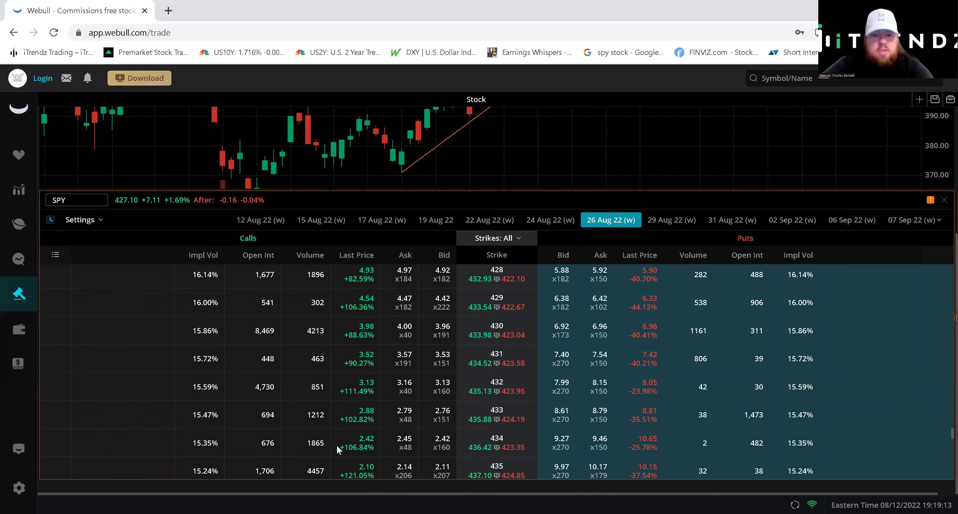
scroll(335, 442, down, 4)
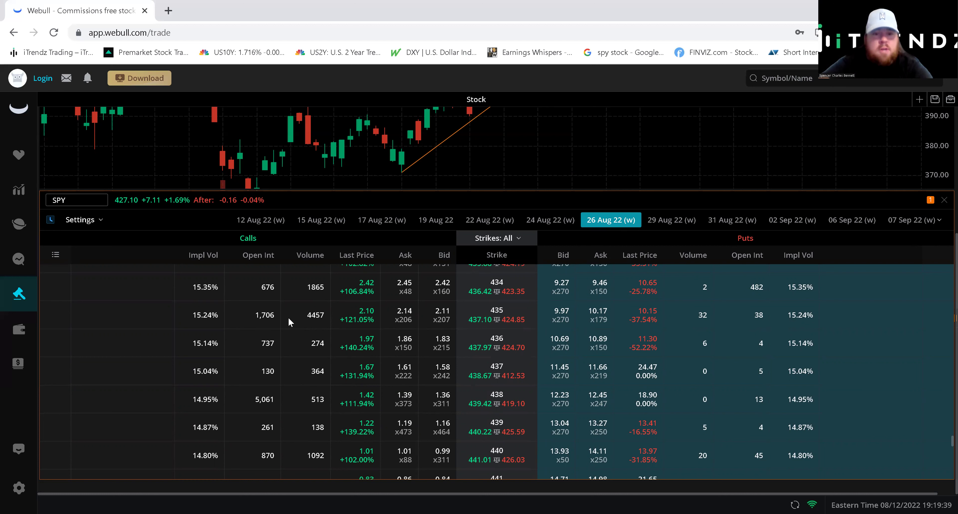
Review the SPY 19 Aug 22 options near the 427 strike, then enlarge the chart over the chain.
click(435, 221)
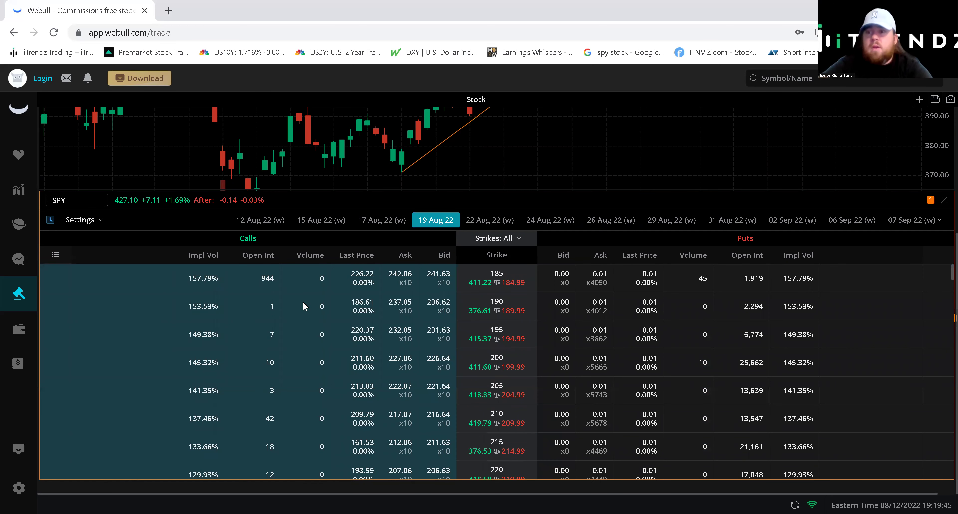
scroll(375, 373, down, 20)
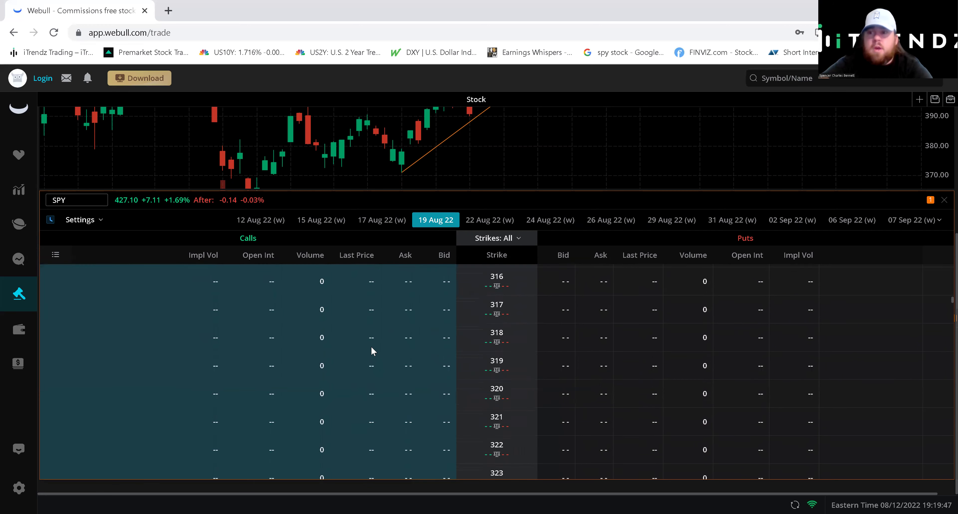
scroll(390, 347, down, 15)
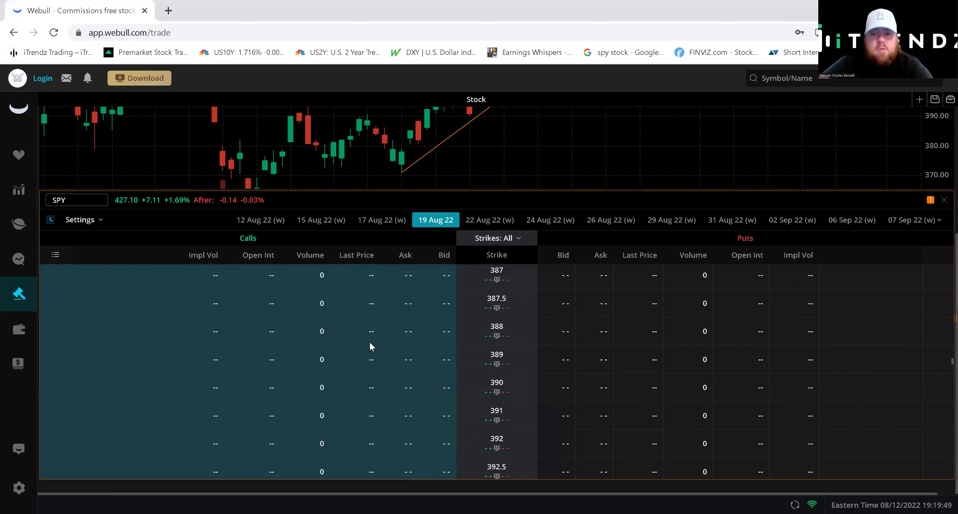
scroll(369, 345, down, 10)
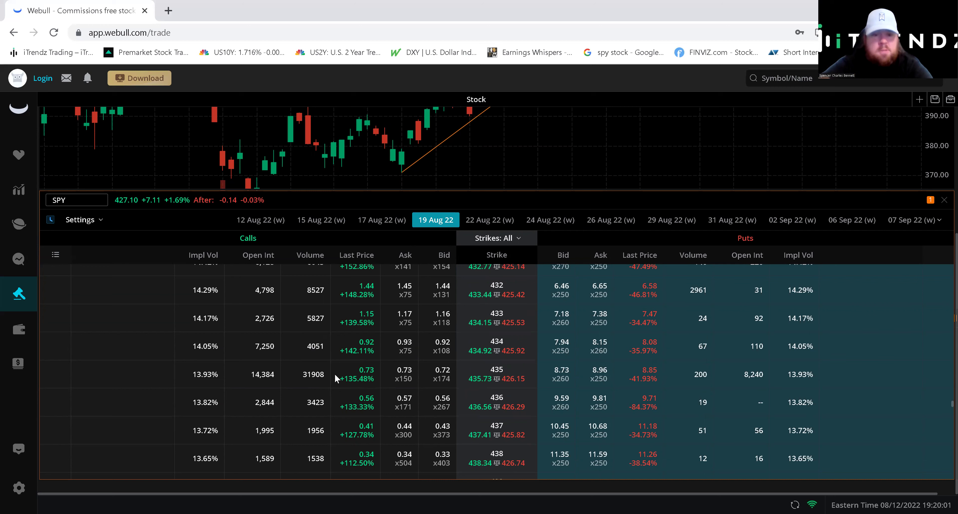
scroll(385, 363, up, 4)
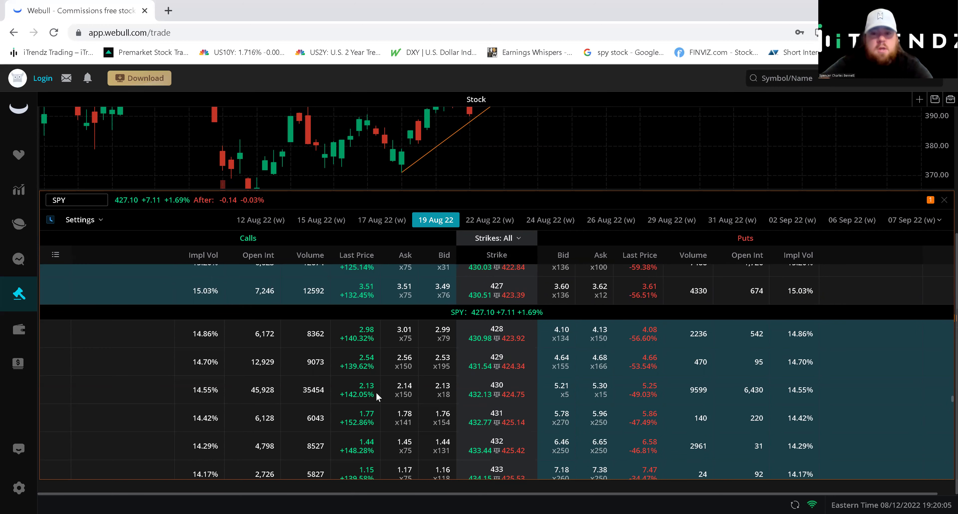
scroll(375, 392, up, 5)
scroll(372, 401, down, 5)
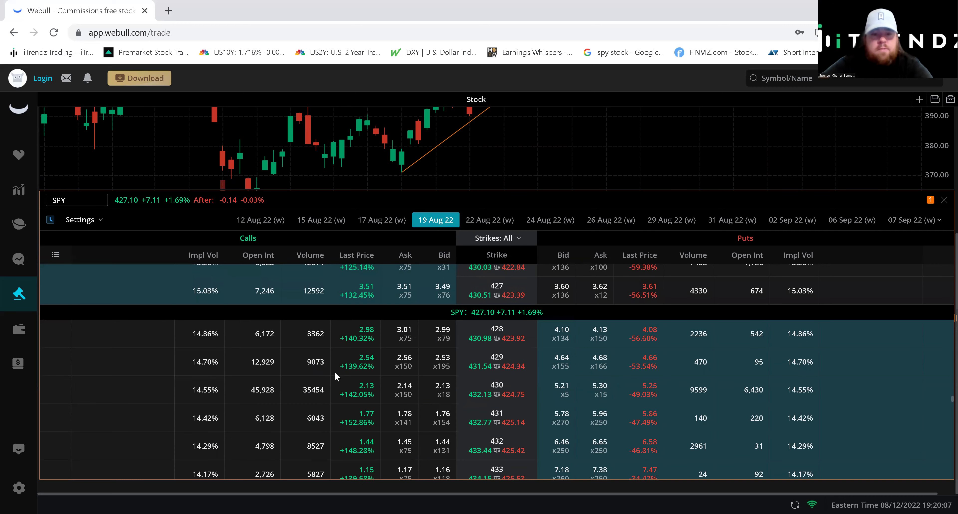
scroll(337, 392, down, 5)
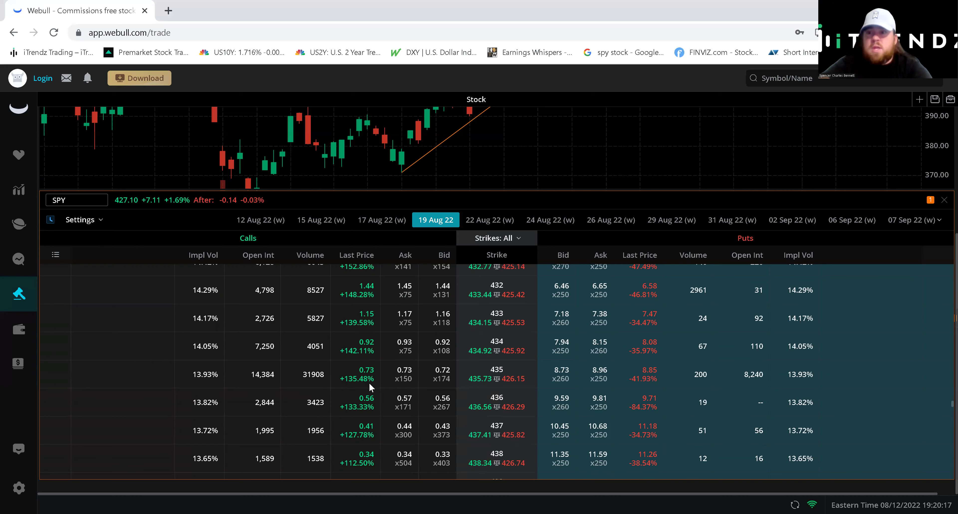
scroll(372, 387, up, 5)
drag(507, 193, 571, 276)
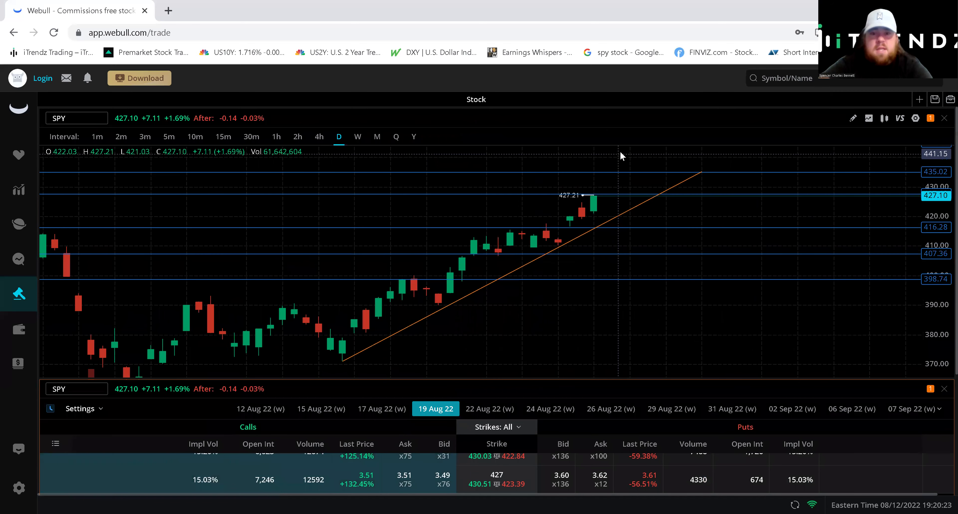
Chart Walt Disney (DIS) in place of SPY.
click(59, 118)
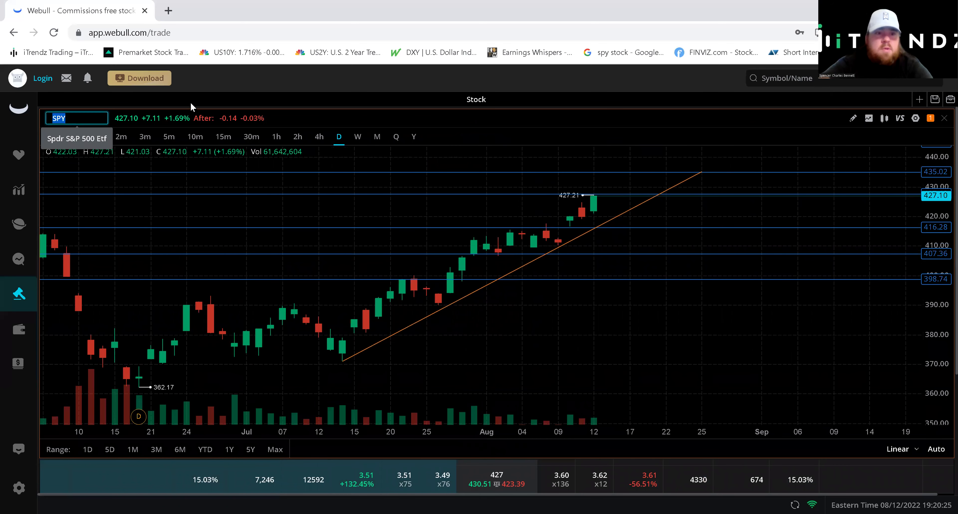
text(DIS)
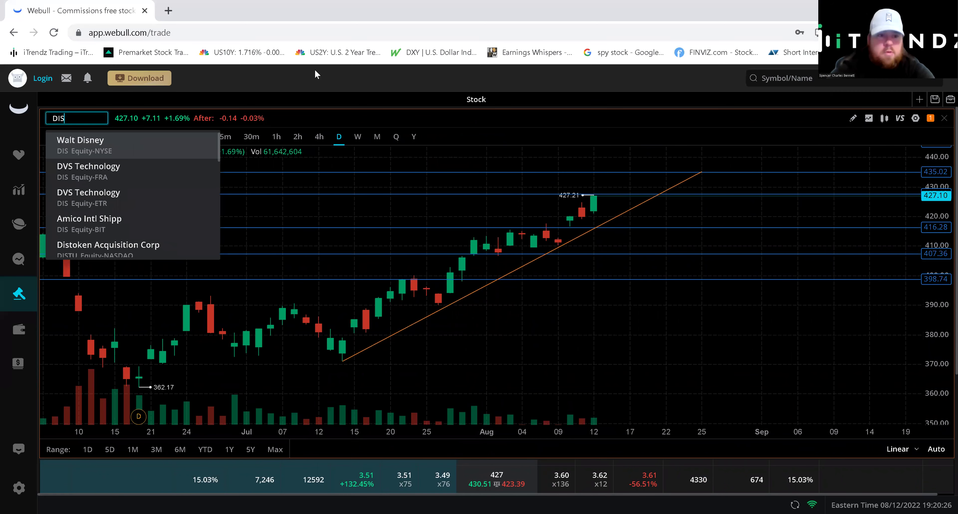
key(Return)
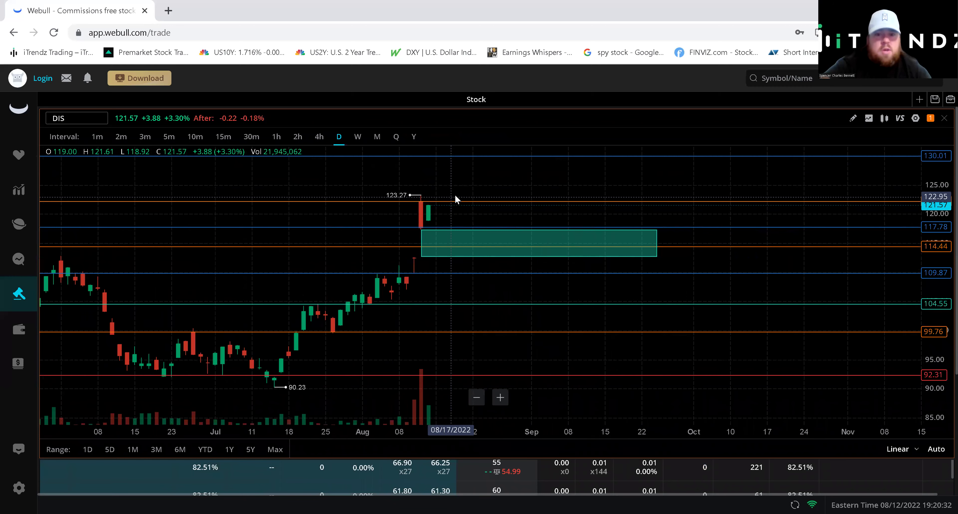
scroll(456, 199, down, 3)
scroll(474, 259, up, 2)
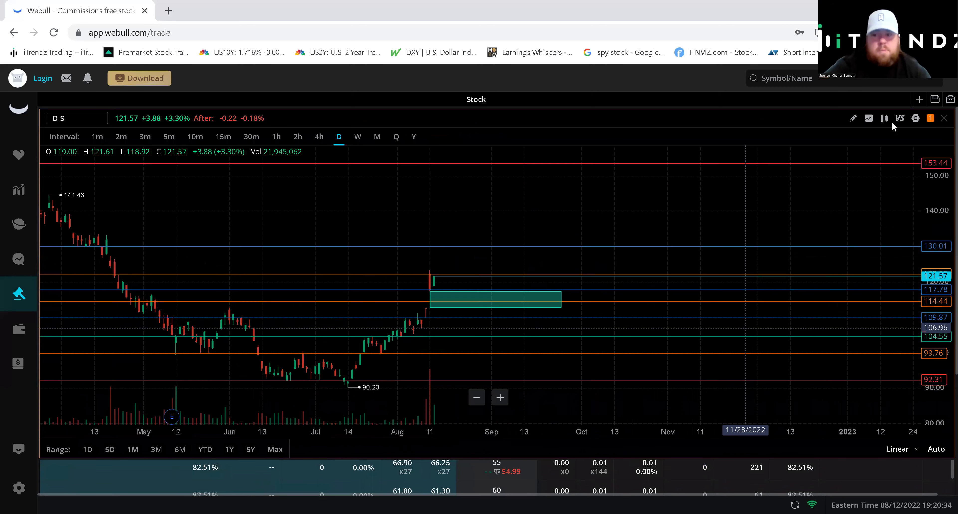
Add an RSI (14) pane and switch the DIS chart to weekly candles.
click(868, 118)
click(834, 166)
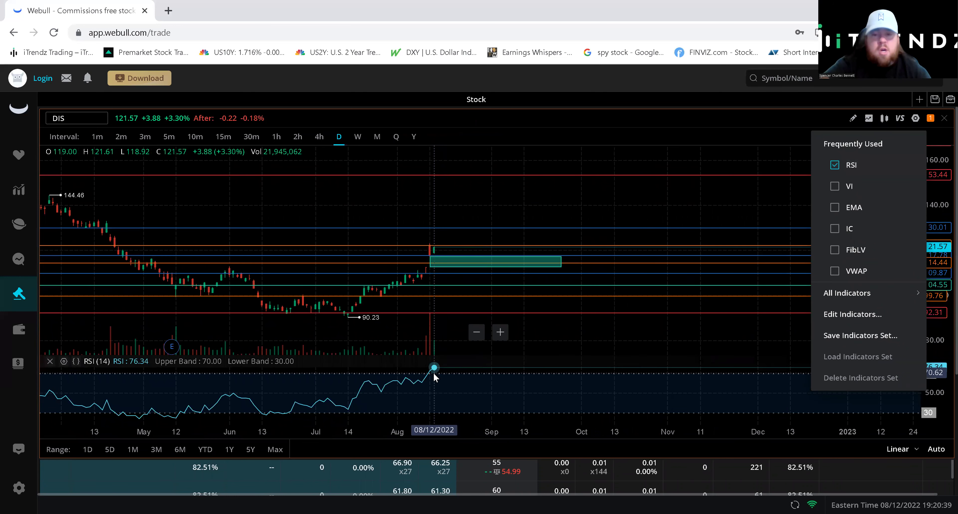
click(415, 279)
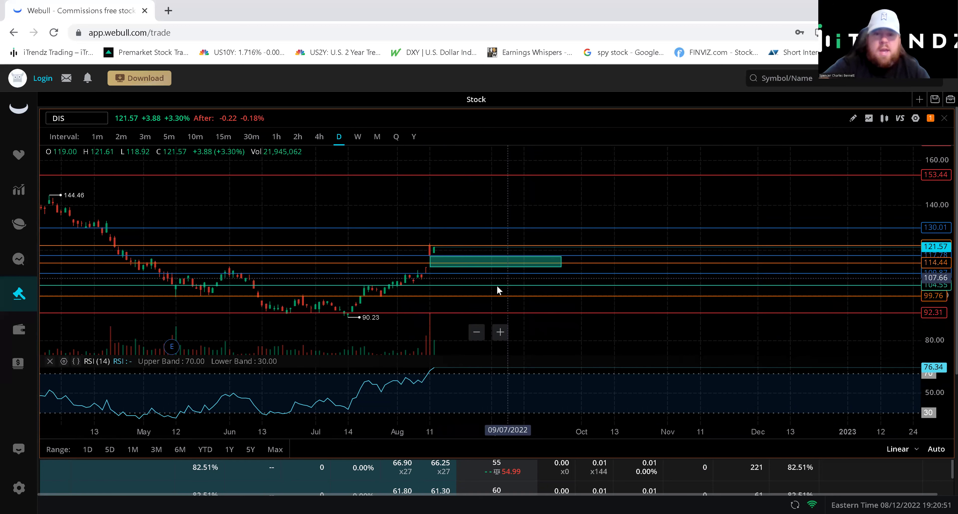
click(357, 137)
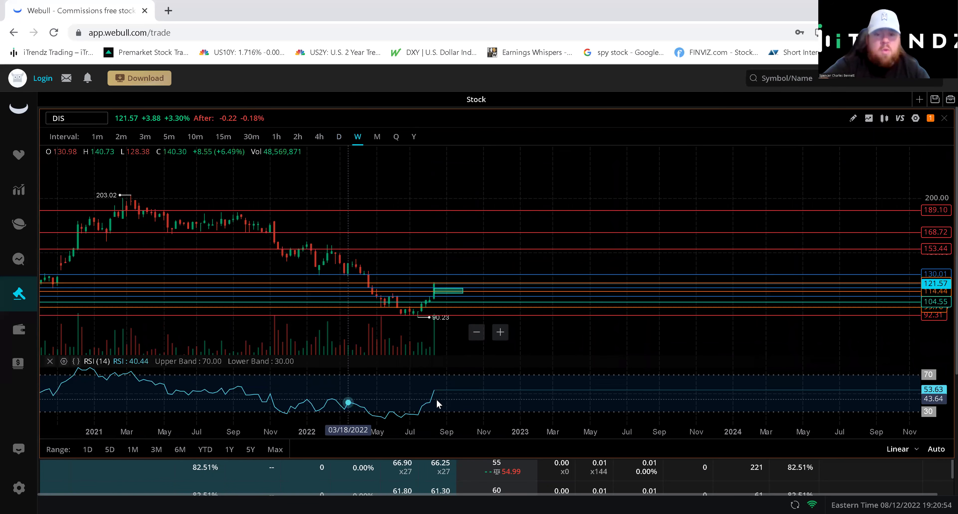
Add a VI (14) pane beneath RSI and zoom into the latest weeks of the DIS chart.
scroll(486, 268, up, 1)
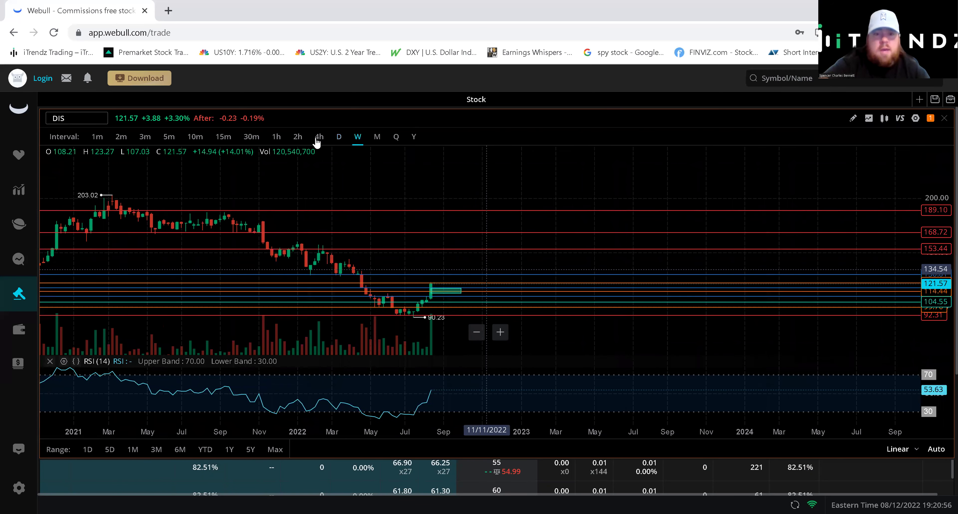
click(869, 118)
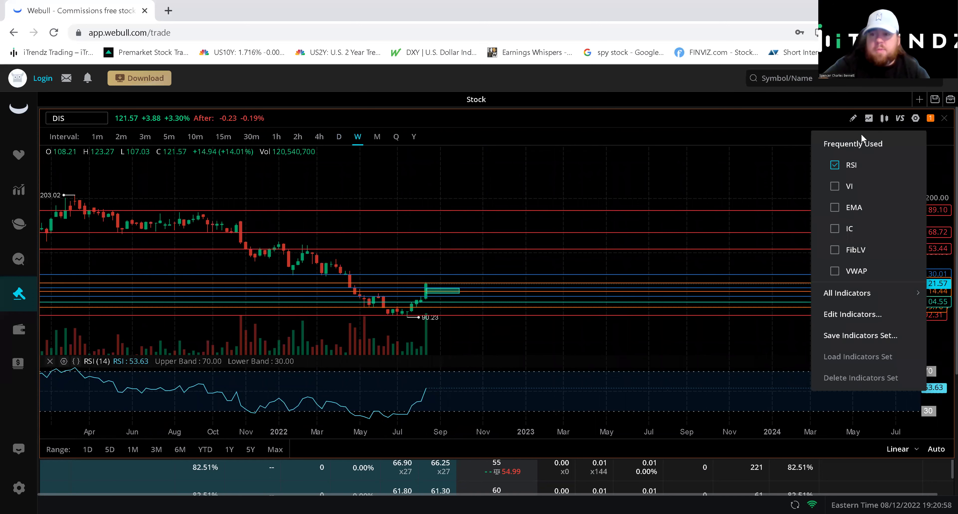
click(838, 193)
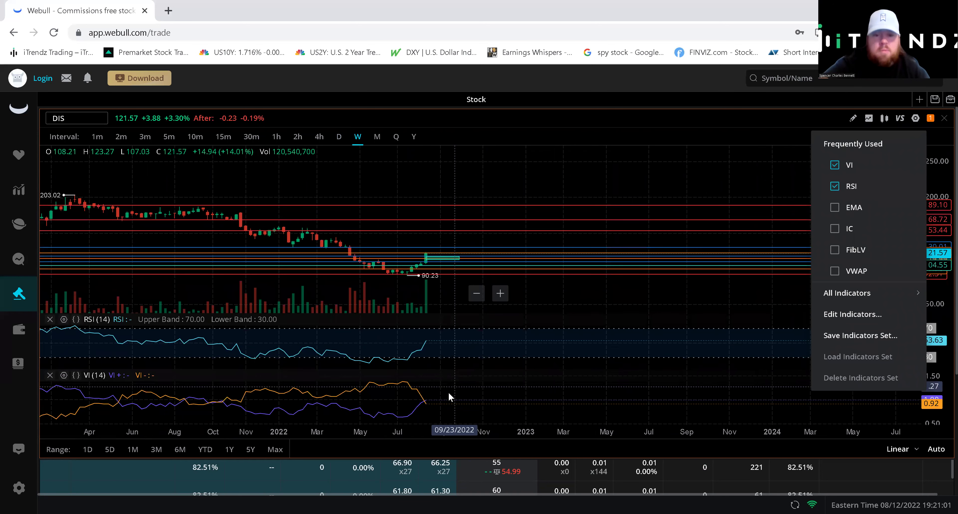
click(426, 398)
scroll(421, 399, up, 2)
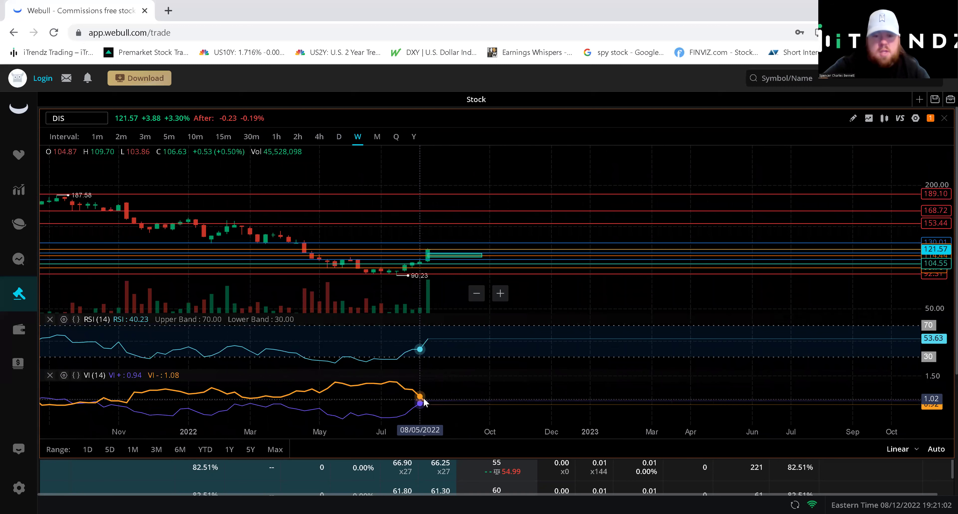
scroll(423, 402, up, 1)
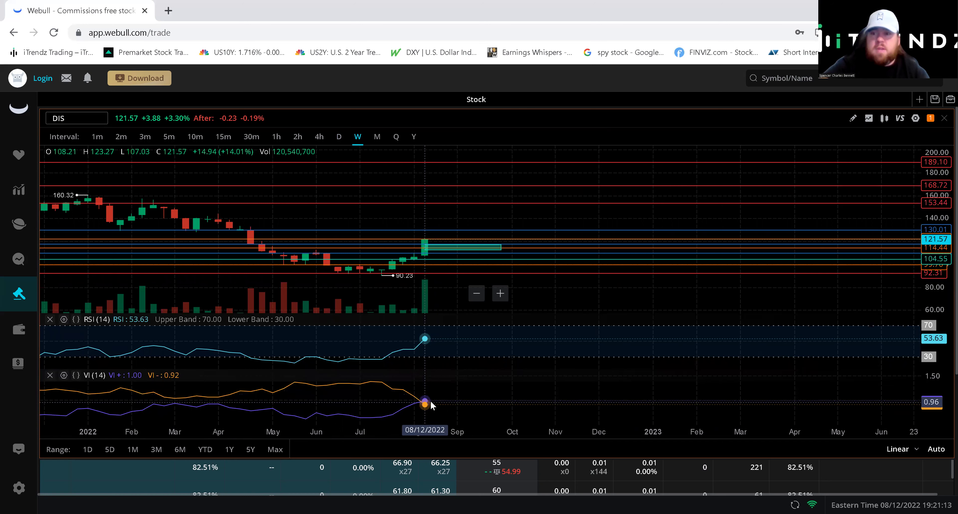
scroll(423, 227, up, 3)
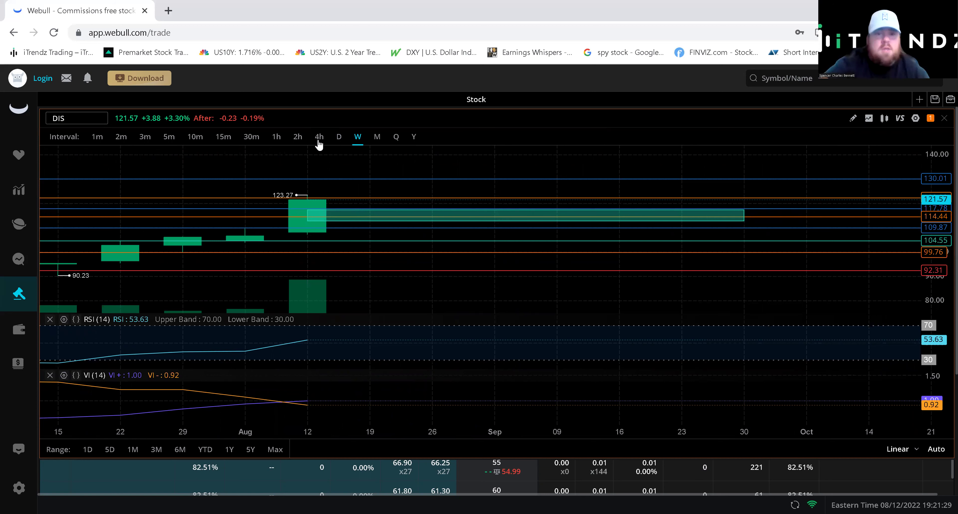
Remove the VI and RSI indicator panes from the DIS chart.
click(868, 118)
click(834, 165)
click(834, 186)
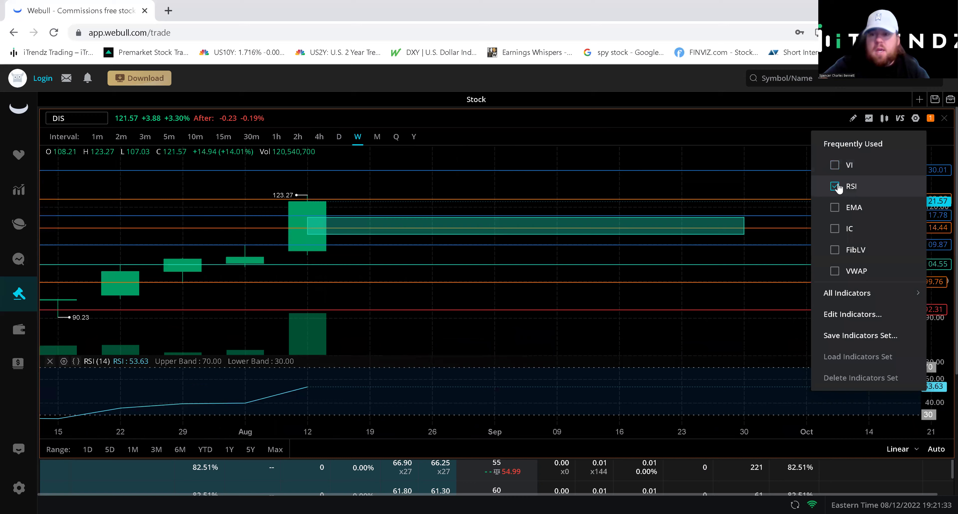
click(522, 453)
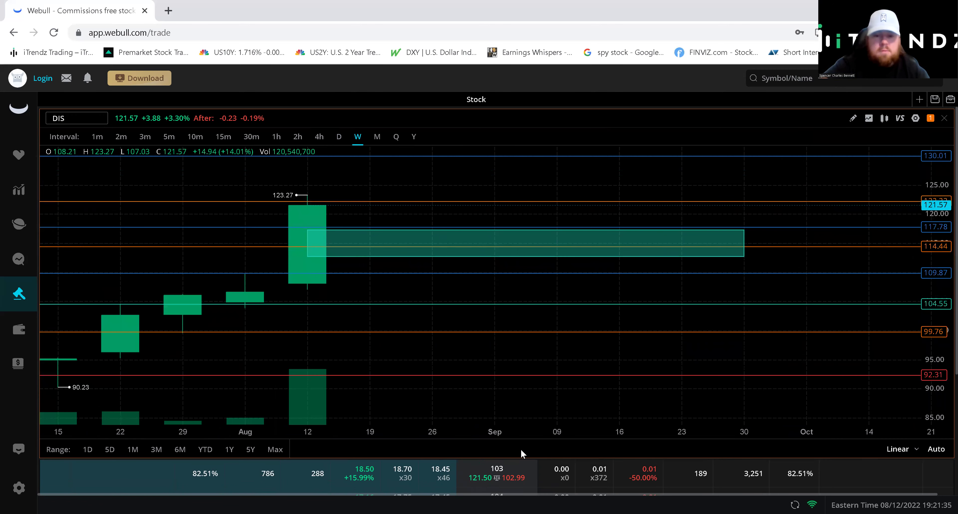
Scroll down to the DIS 12 Aug 22 (w) option chain and enlarge it to show strikes 124–132.
scroll(918, 472, down, 4)
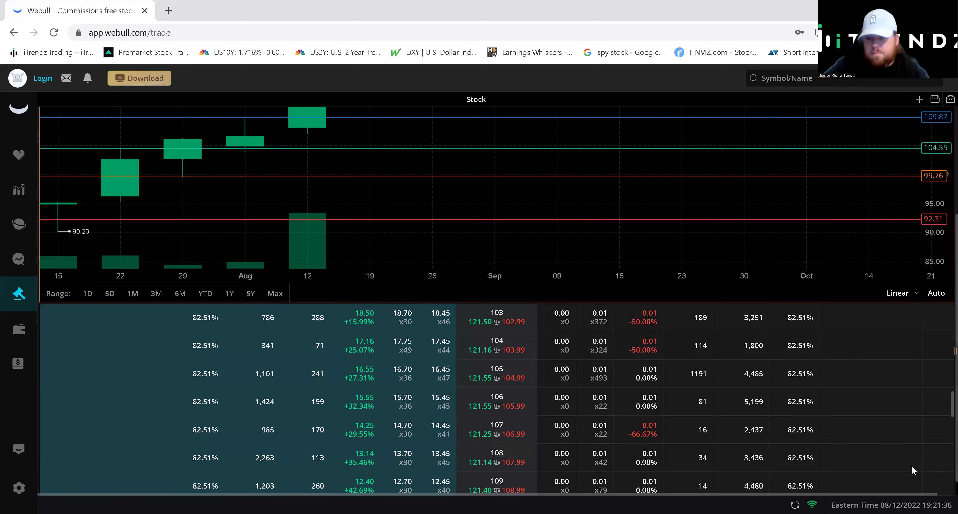
scroll(352, 367, down, 4)
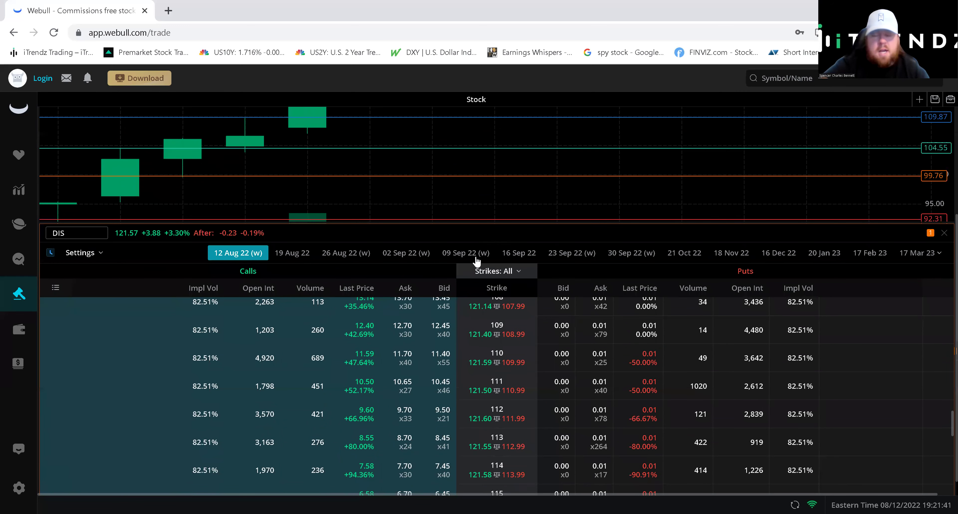
scroll(870, 423, down, 10)
scroll(709, 178, down, 1)
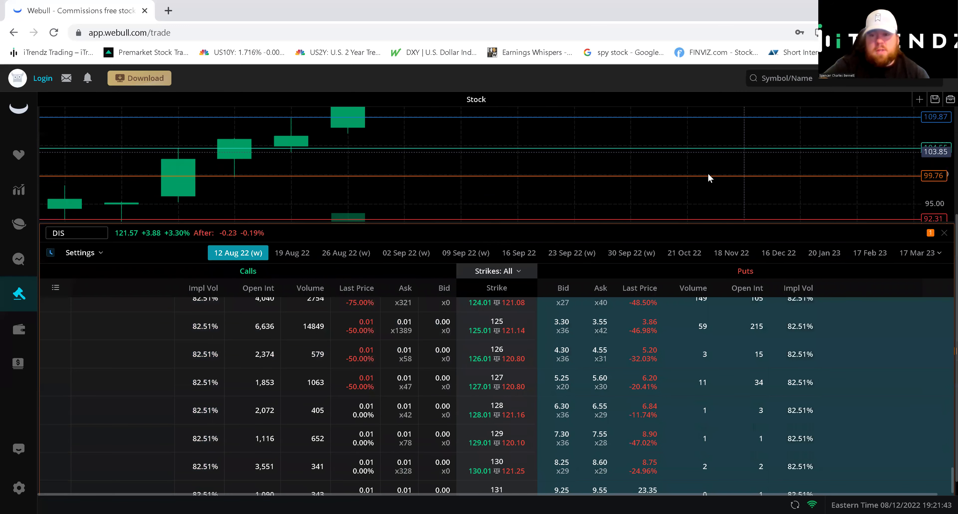
drag(431, 216, 422, 140)
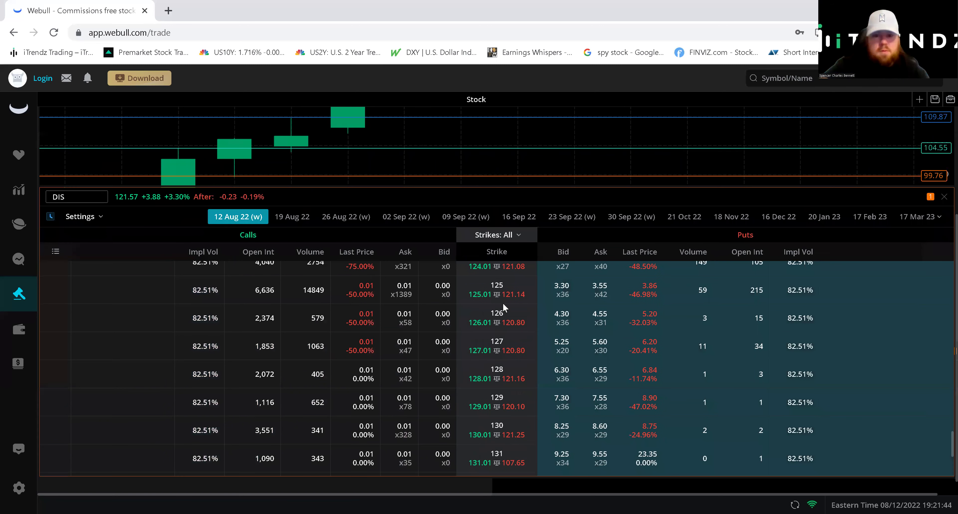
drag(521, 426, 520, 456)
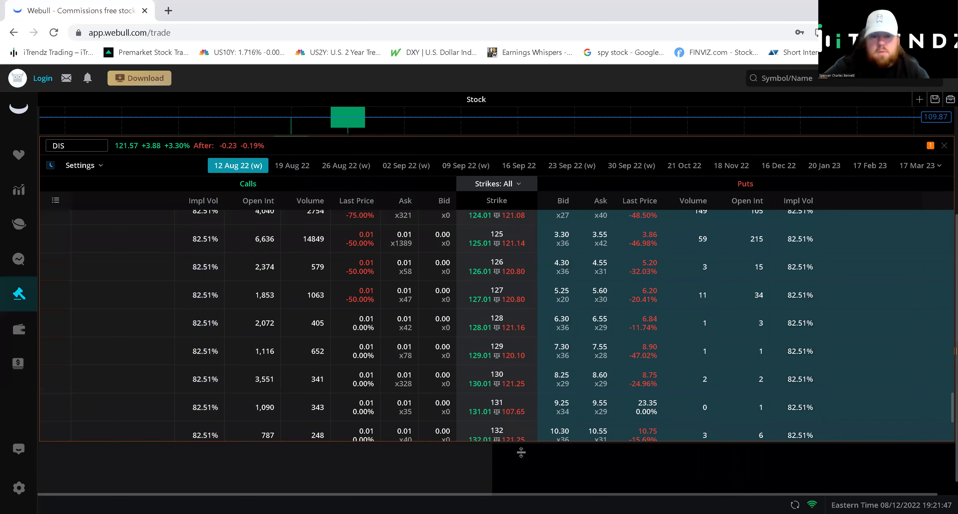
Show DIS 19 Aug 22 calls and puts for strikes 118–126 around the 121.57 price.
click(291, 167)
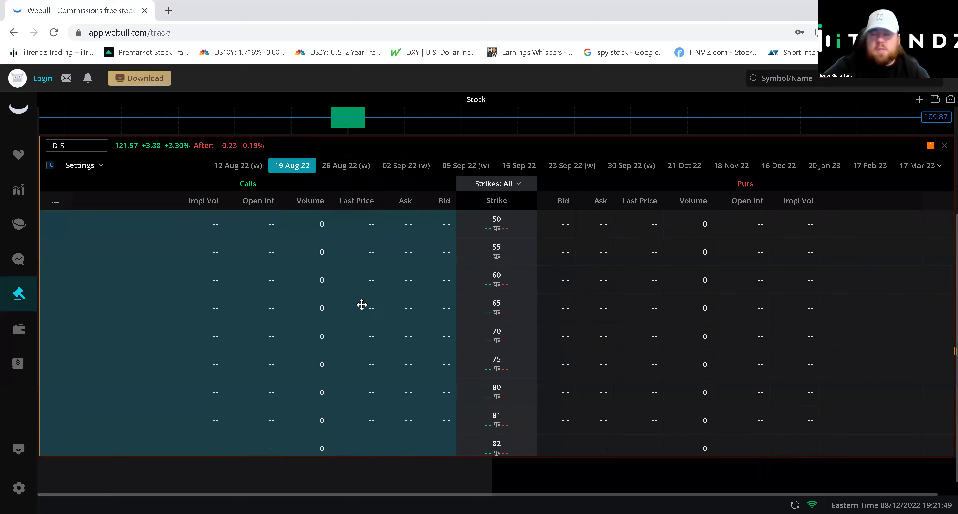
scroll(372, 297, down, 10)
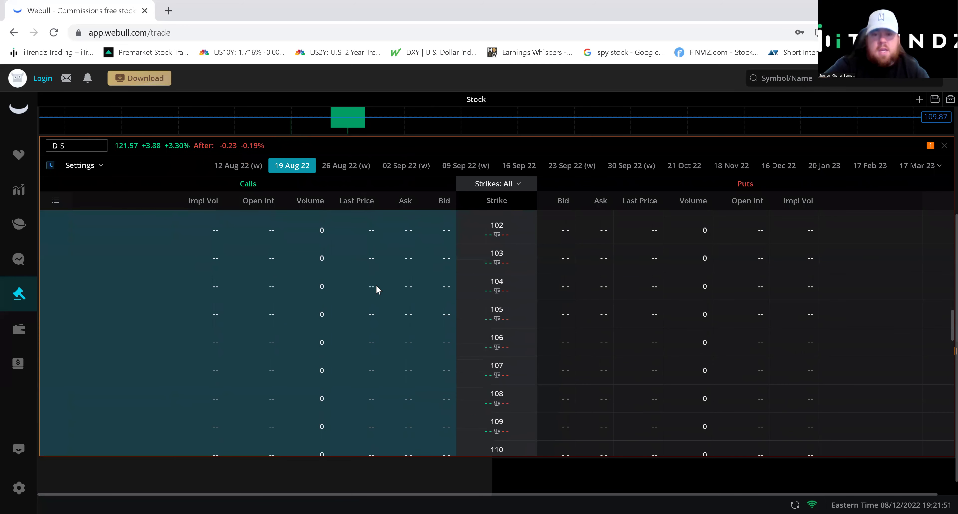
scroll(377, 289, down, 5)
scroll(426, 323, up, 3)
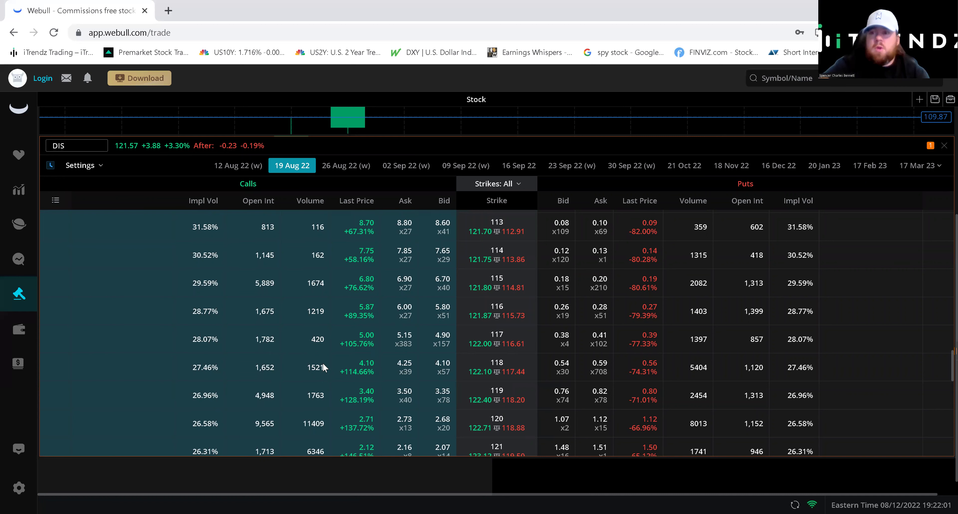
click(366, 316)
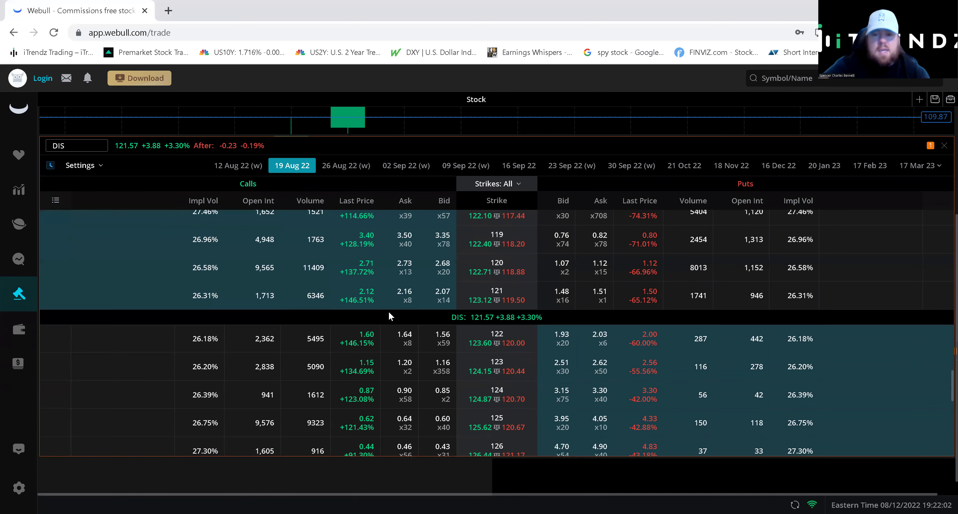
click(389, 317)
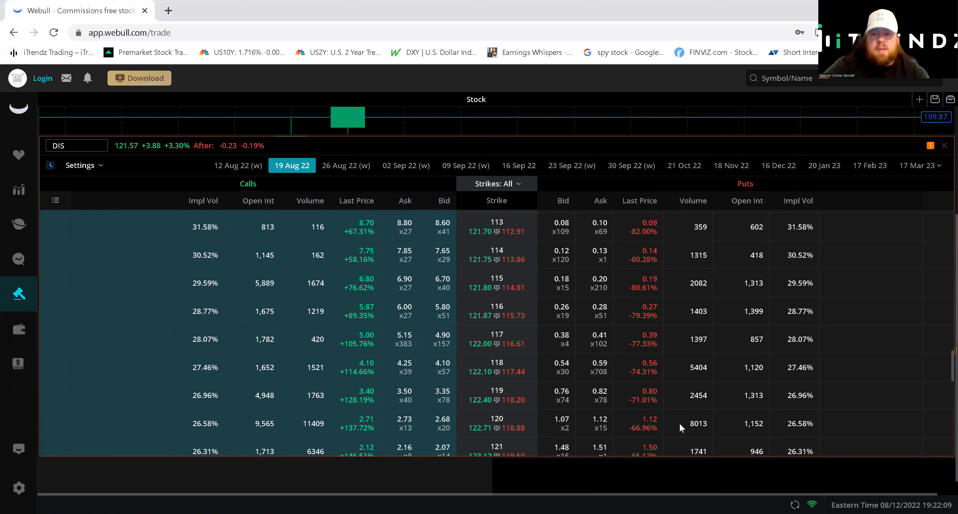
scroll(673, 400, down, 4)
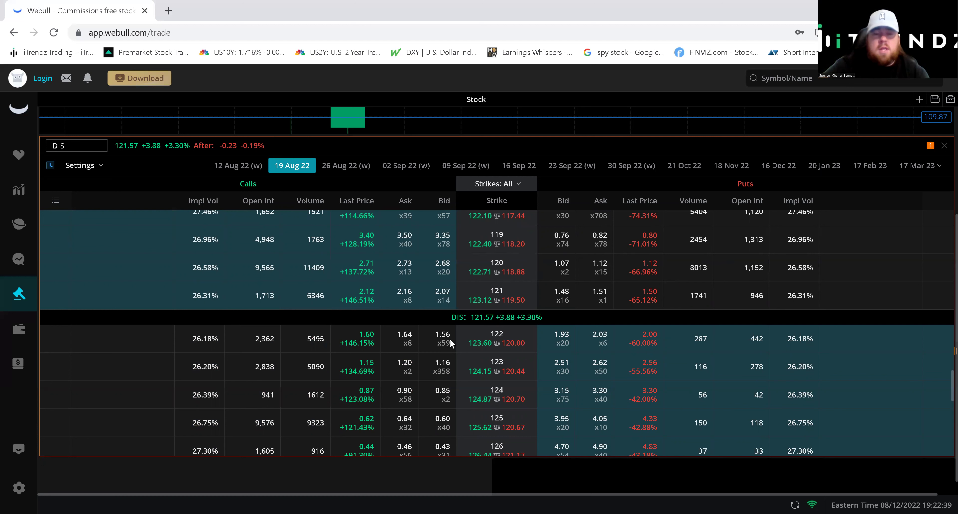
Show the DIS options expiring 26 Aug 22 (w) and browse their strikes.
click(347, 168)
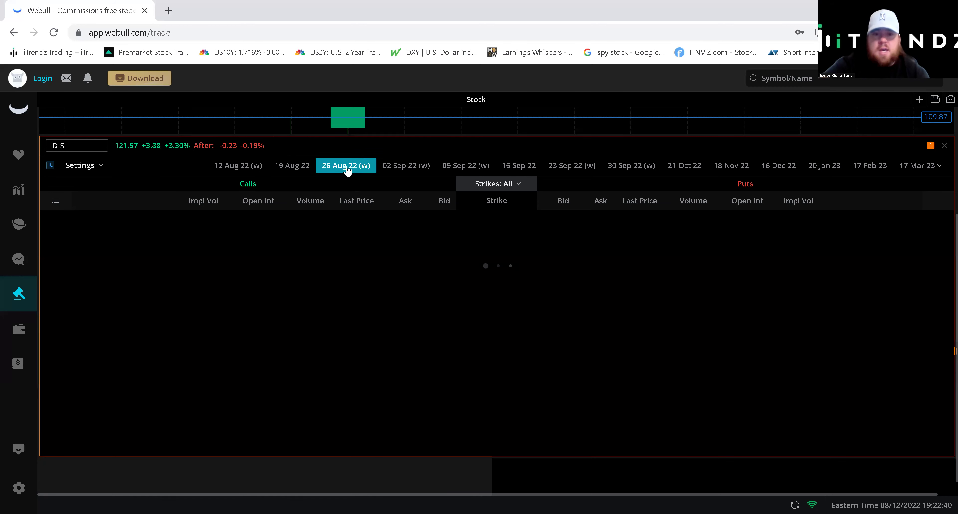
scroll(422, 303, down, 20)
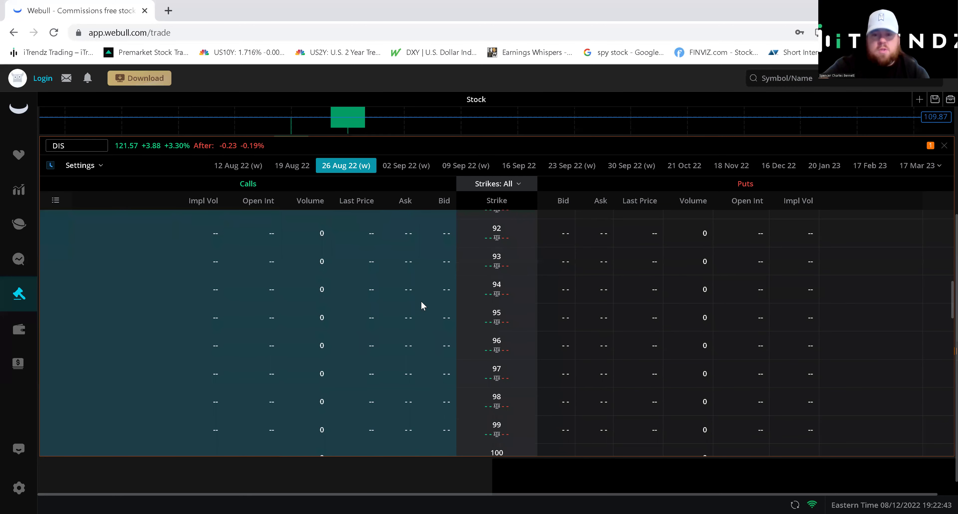
scroll(402, 289, down, 5)
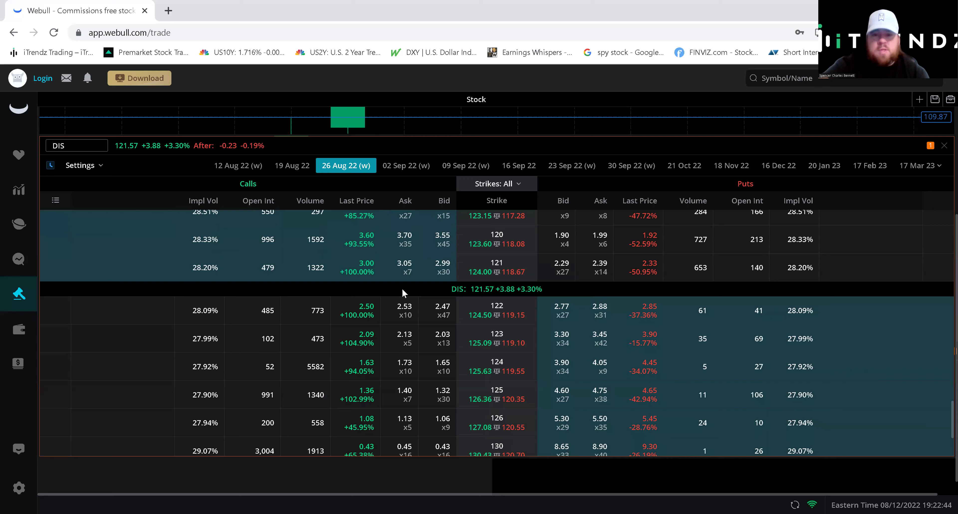
scroll(401, 289, up, 5)
scroll(402, 289, down, 5)
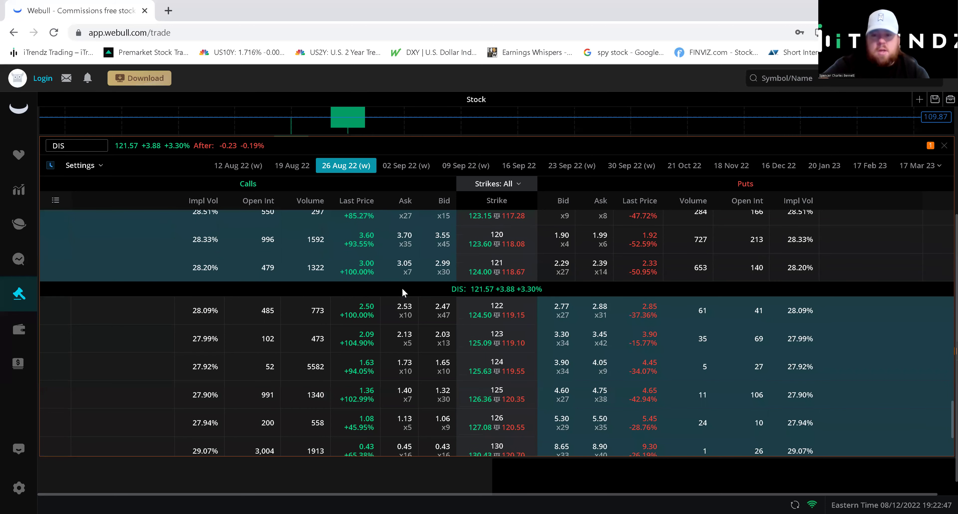
scroll(401, 289, up, 5)
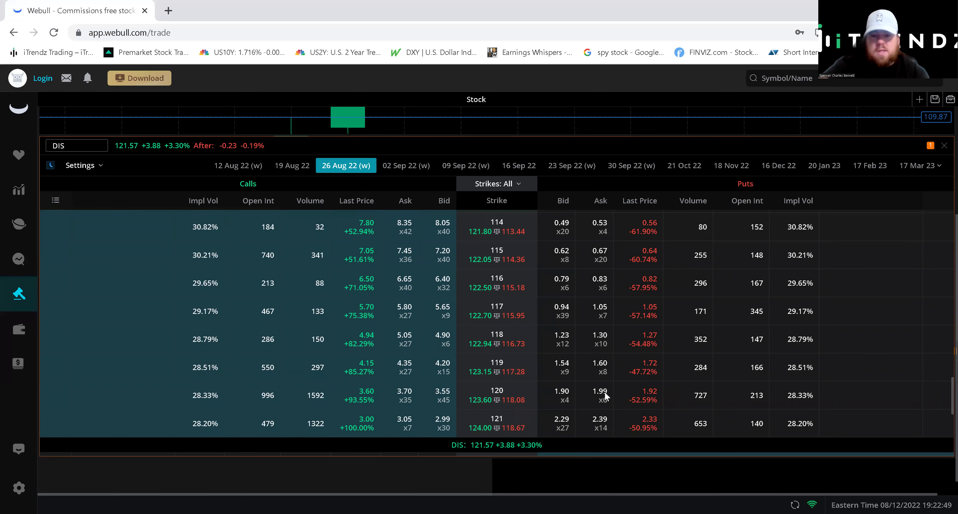
scroll(392, 307, down, 5)
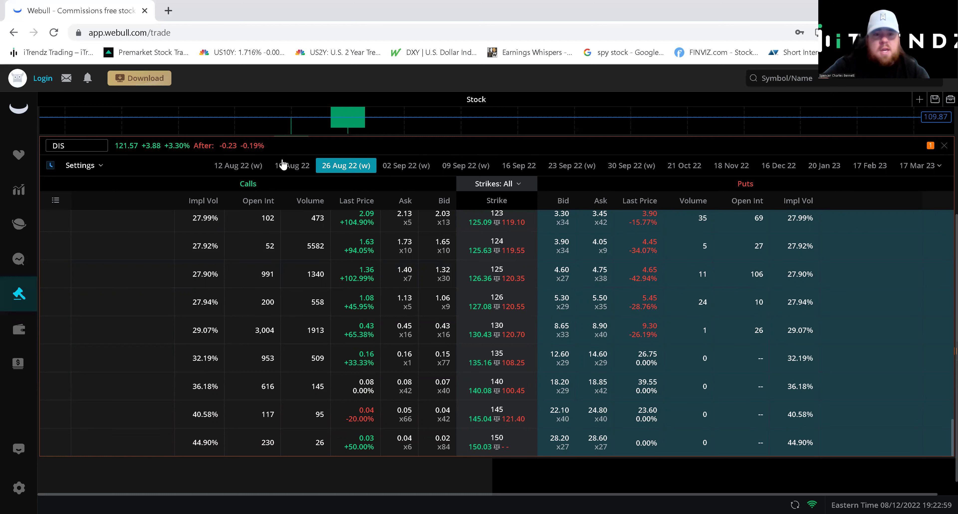
Return to the 19 Aug 22 expiry near the money, where the 120 call shows 11,409 volume.
click(283, 165)
scroll(397, 276, down, 10)
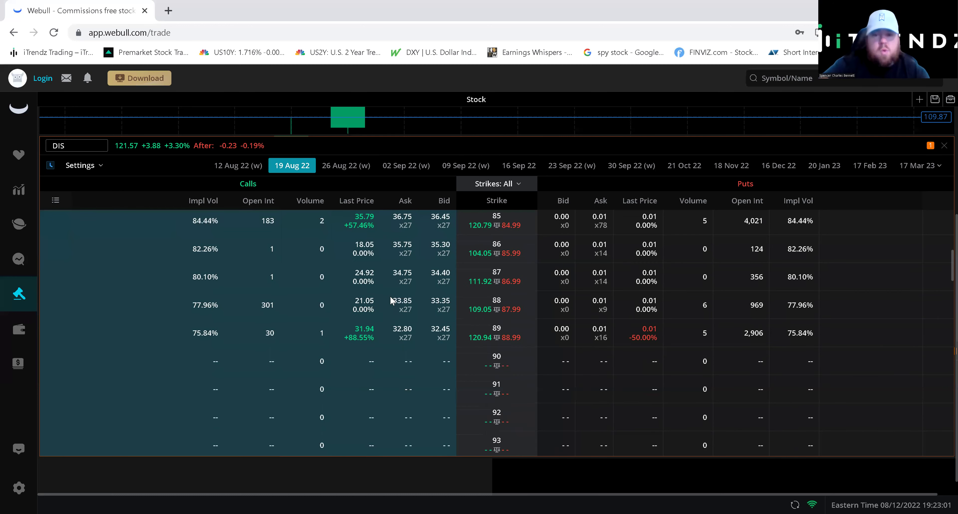
scroll(383, 284, down, 10)
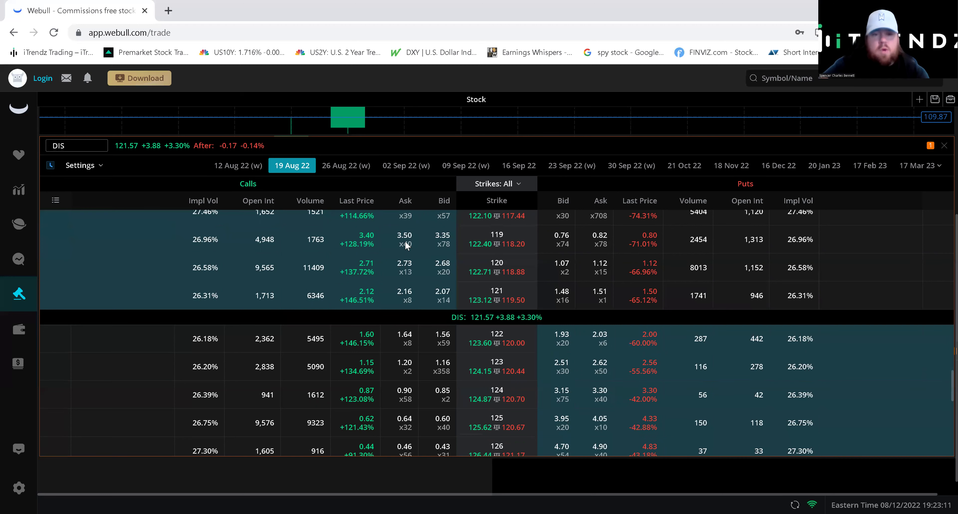
Show the 21 Oct 22 DIS chain down to the 121.57 price divider, strikes 105–140.
click(693, 165)
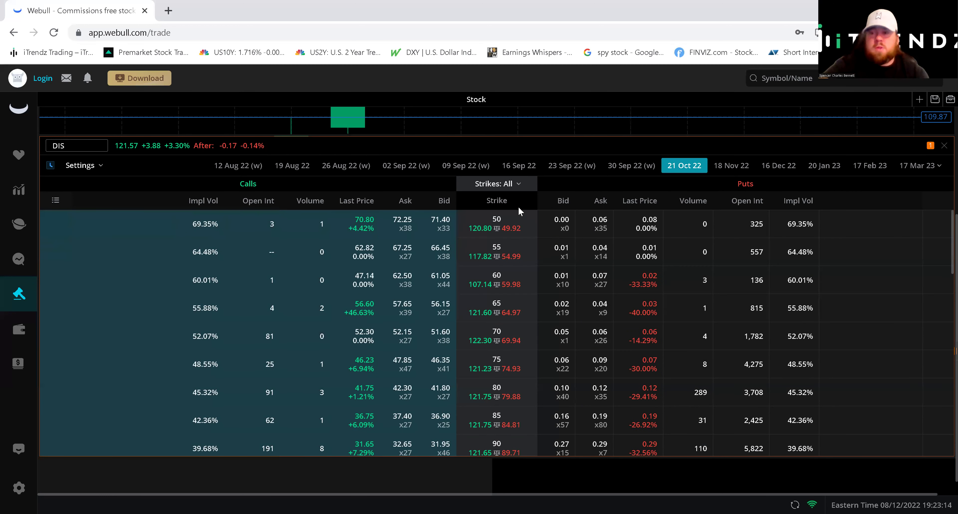
scroll(411, 316, down, 8)
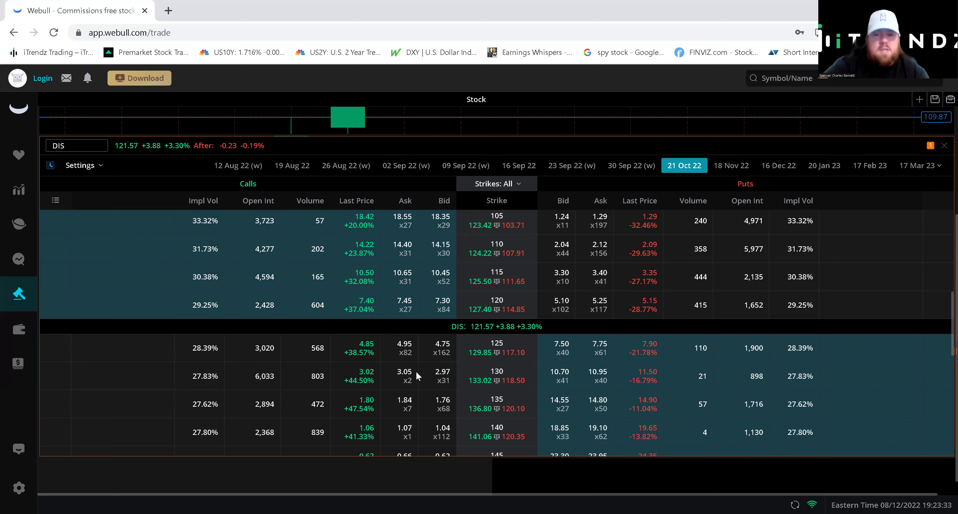
Switch the DIS chart to daily candles and zoom out to show the shaded 114–118 zone.
scroll(747, 470, up, 5)
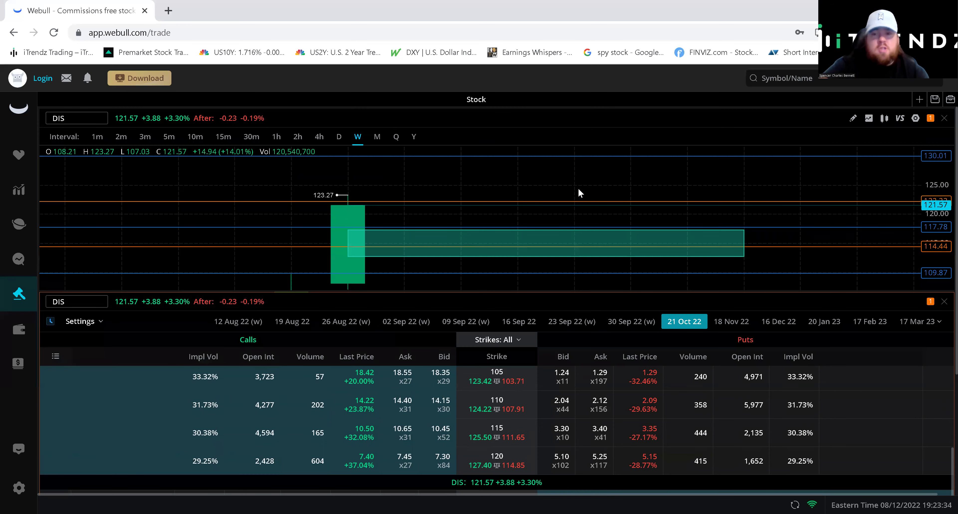
scroll(578, 175, down, 5)
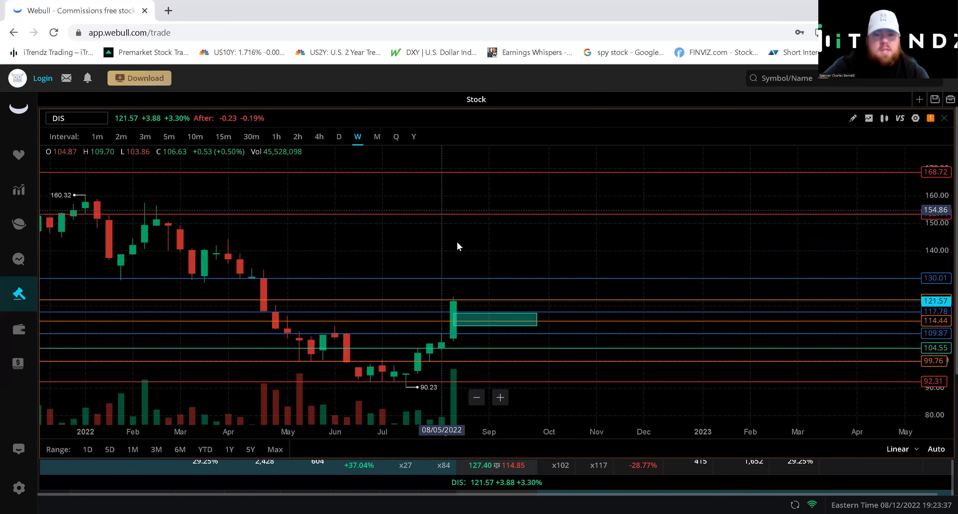
scroll(417, 299, up, 2)
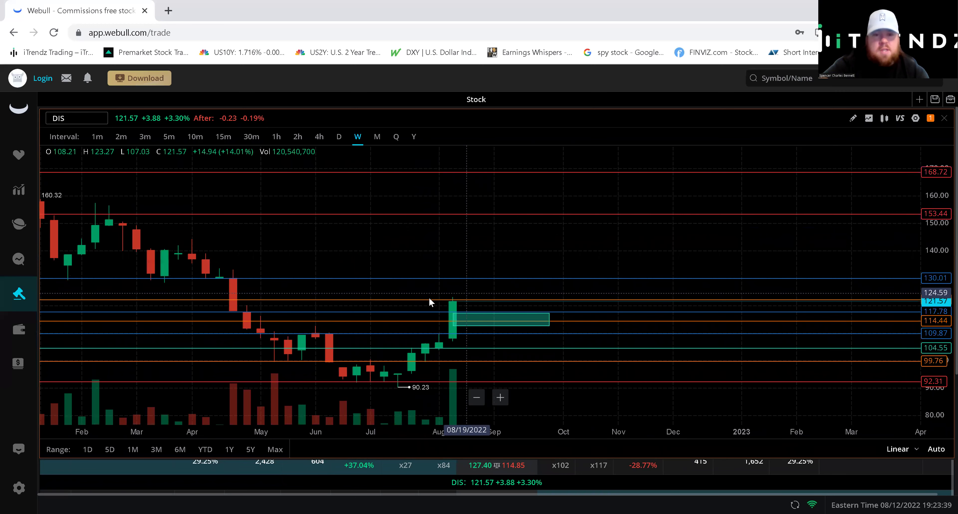
click(339, 136)
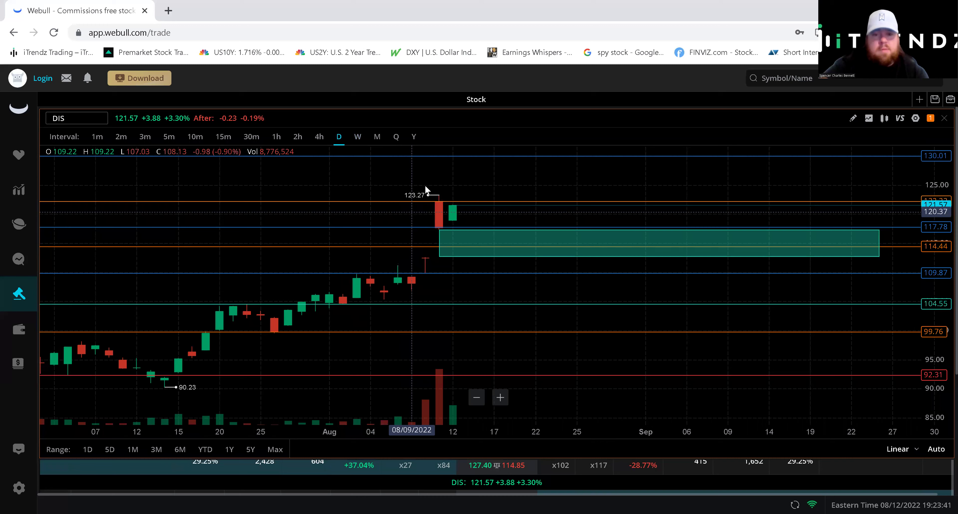
scroll(435, 211, down, 3)
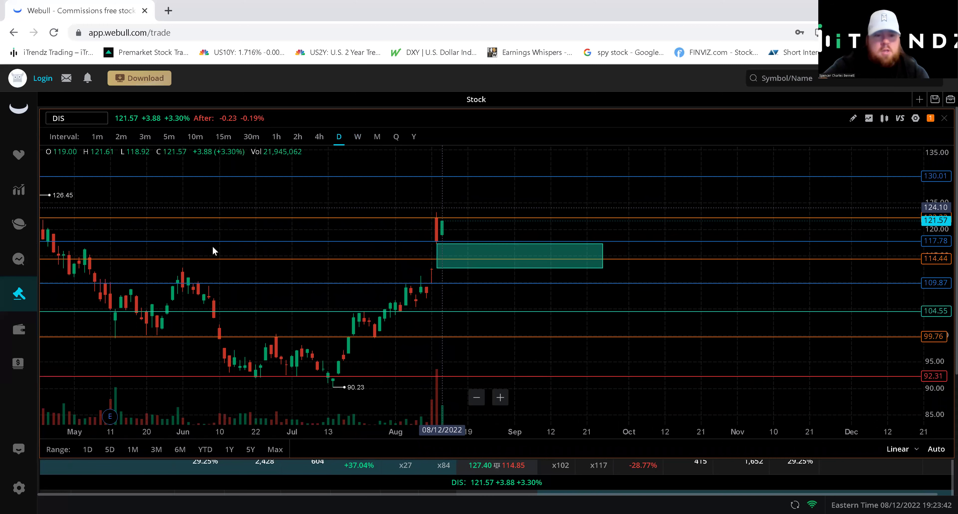
scroll(213, 246, down, 1)
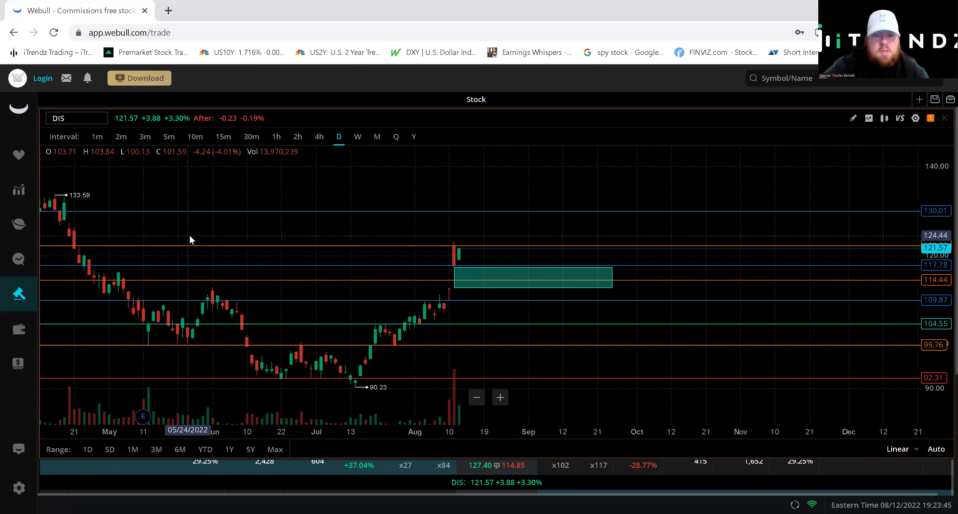